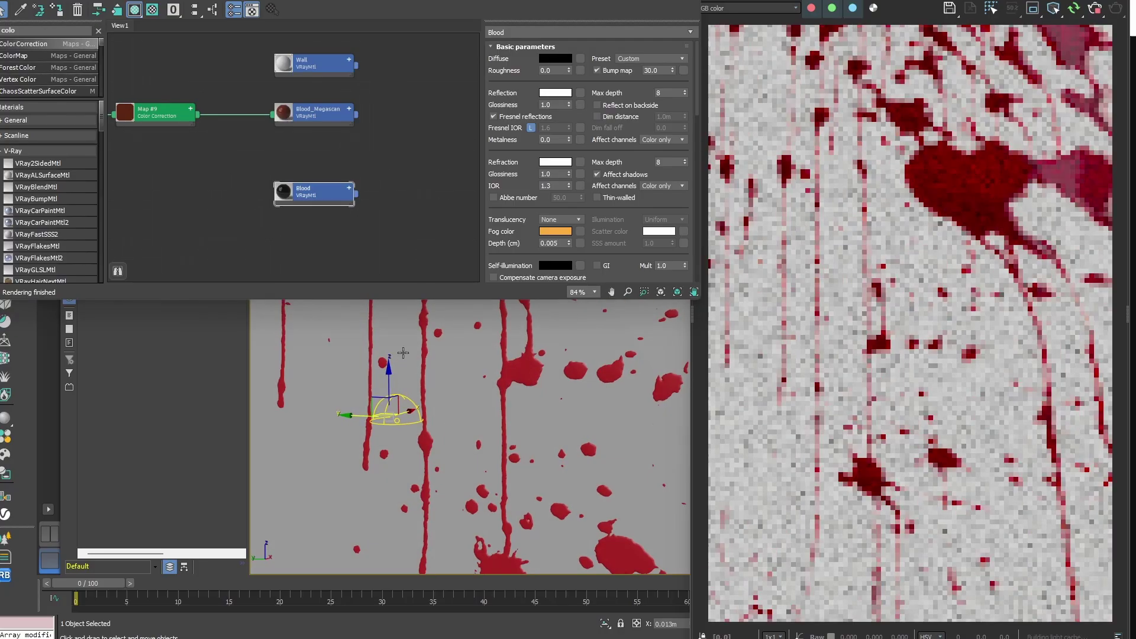
- From the food-dye spectral search results, open Av8n's 'Spectral Data for FD&C Food Coloring Dyes' page
{"action": "scroll", "coordinate": [408, 366], "scroll_direction": "up", "scroll_amount": 3}
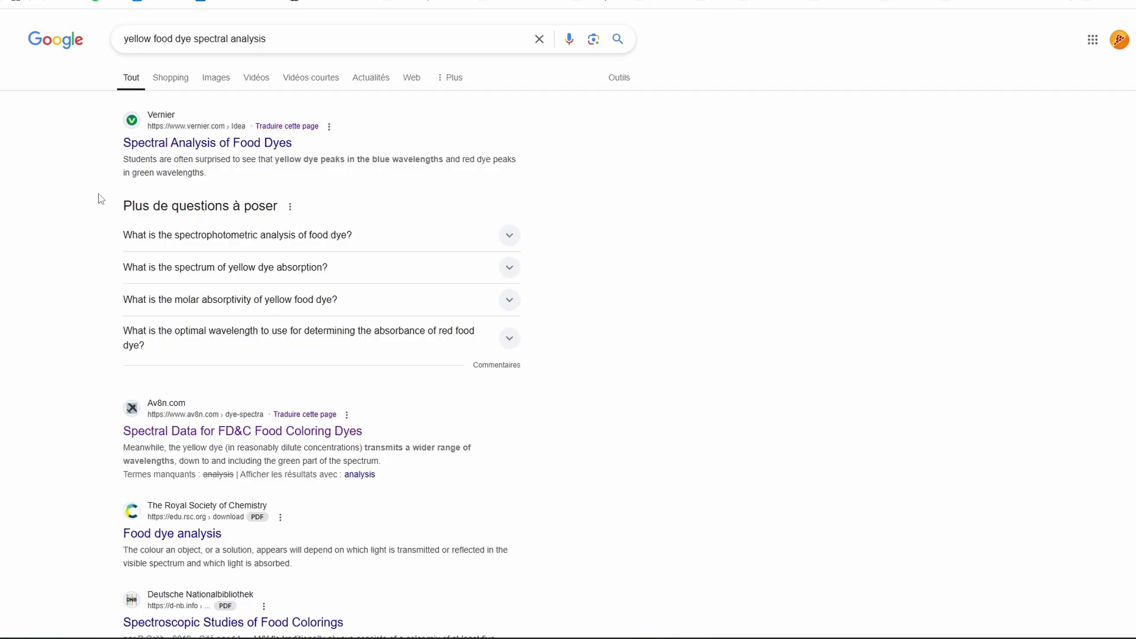
{"action": "scroll", "coordinate": [124, 367], "scroll_direction": "down", "scroll_amount": 5}
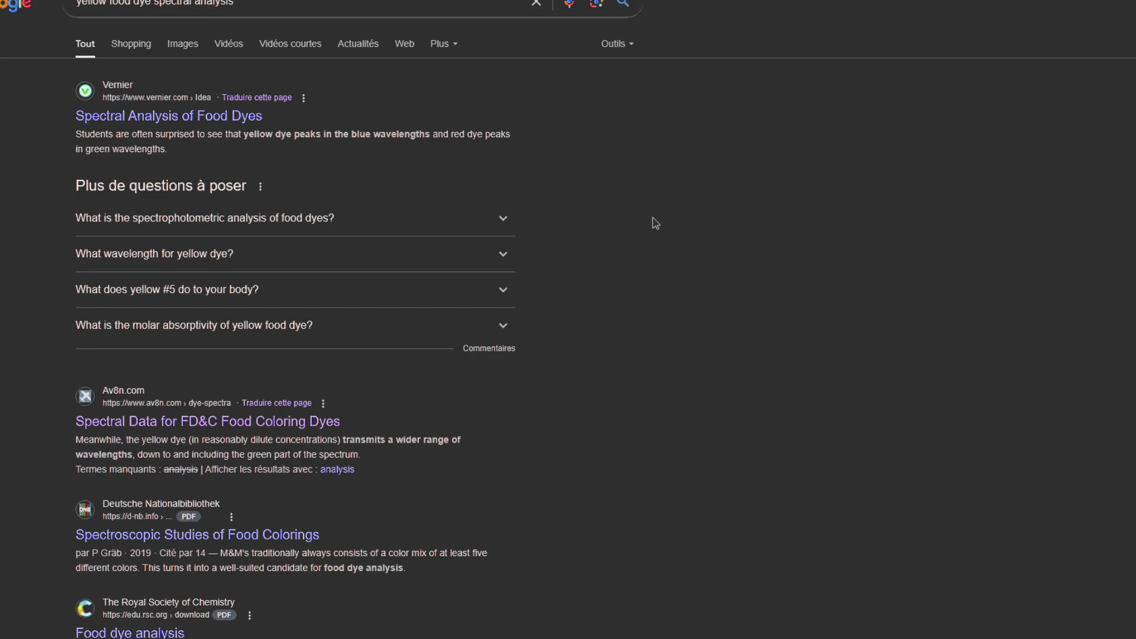
{"action": "scroll", "coordinate": [654, 223], "scroll_direction": "down", "scroll_amount": 3}
{"action": "left_click", "coordinate": [330, 279]}
{"action": "scroll", "coordinate": [329, 279], "scroll_direction": "down", "scroll_amount": 10}
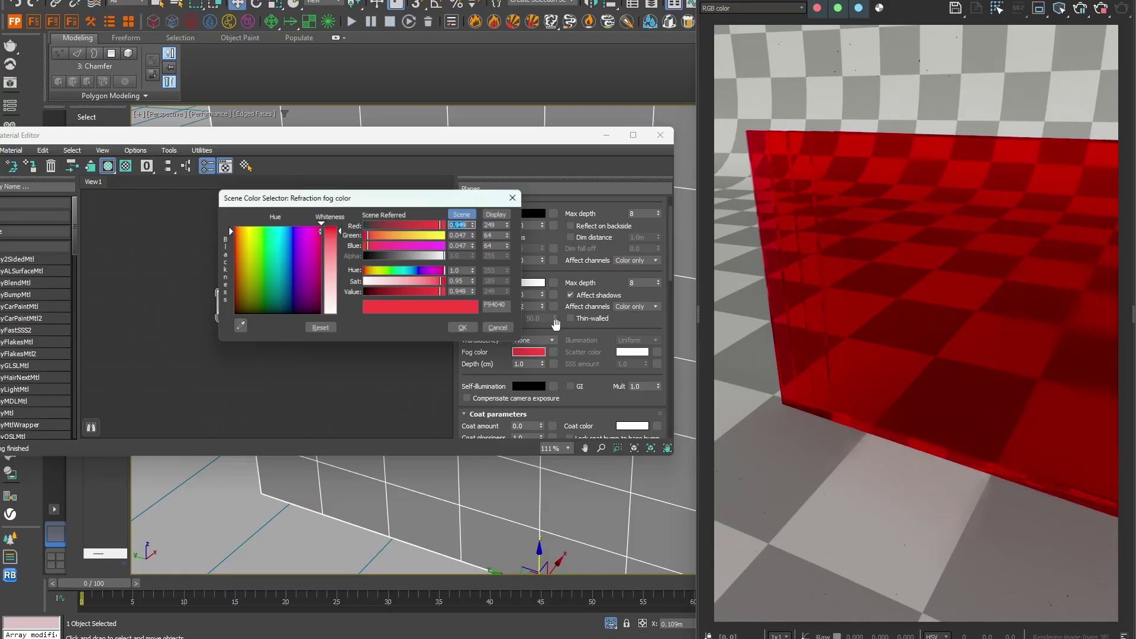
- Deepen the Planes VRayMtl fog colour to a saturated pure red
{"action": "left_click_drag", "start_coordinate": [441, 292], "coordinate": [384, 291]}
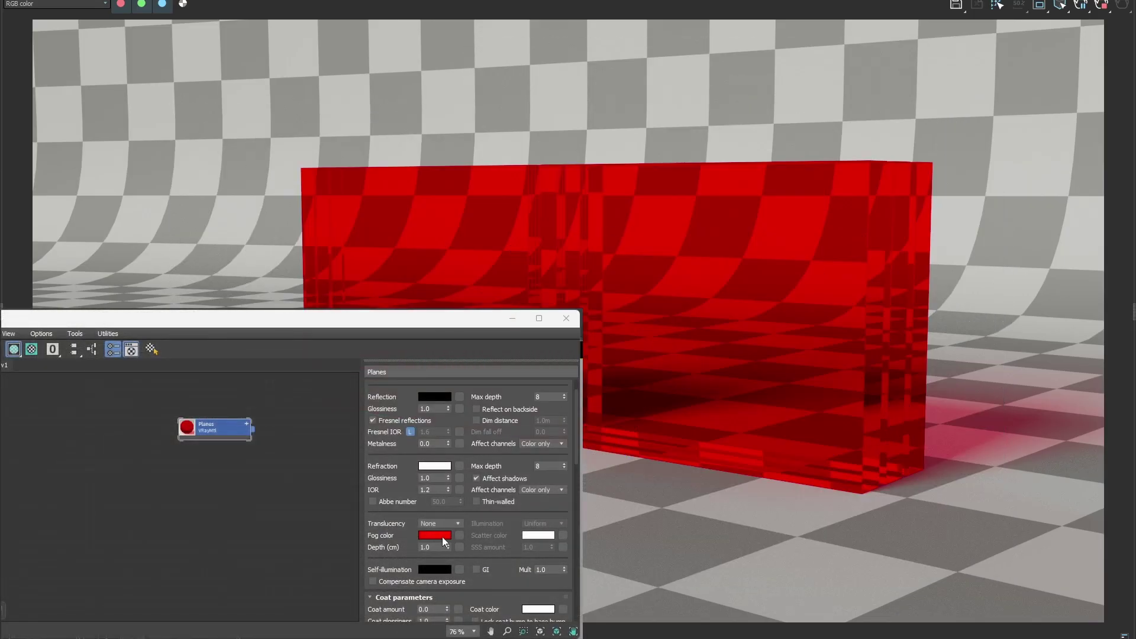
- Apply pure red fog, enlarge the Planes preview, then lighten the fog to F90000 (Value 0.949)
{"action": "left_click", "coordinate": [435, 535]}
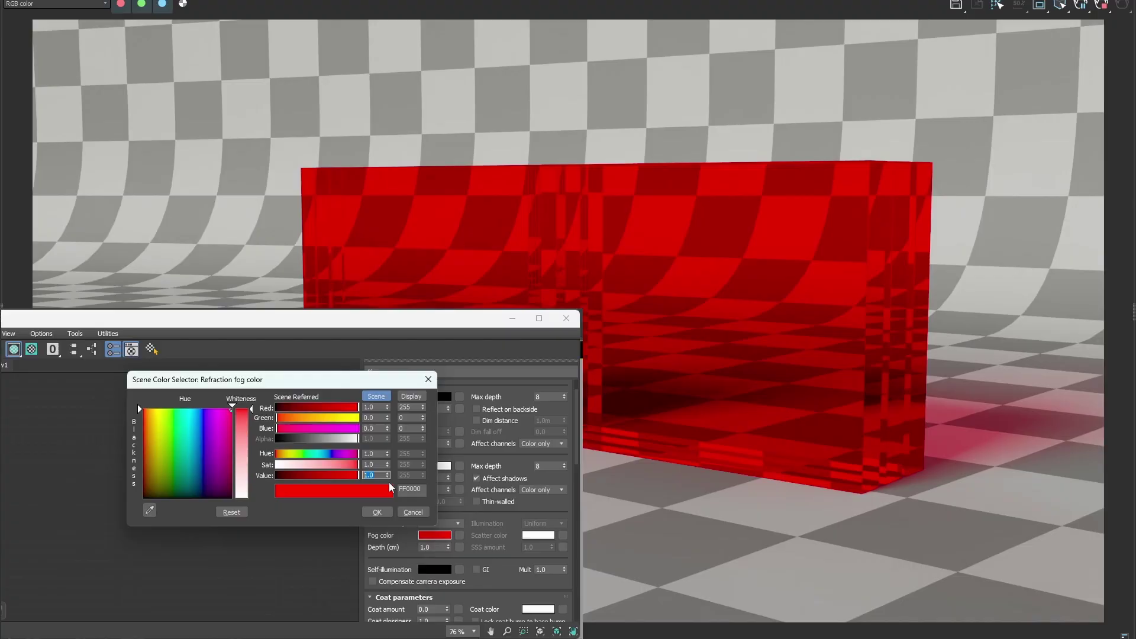
{"action": "left_click", "coordinate": [377, 512]}
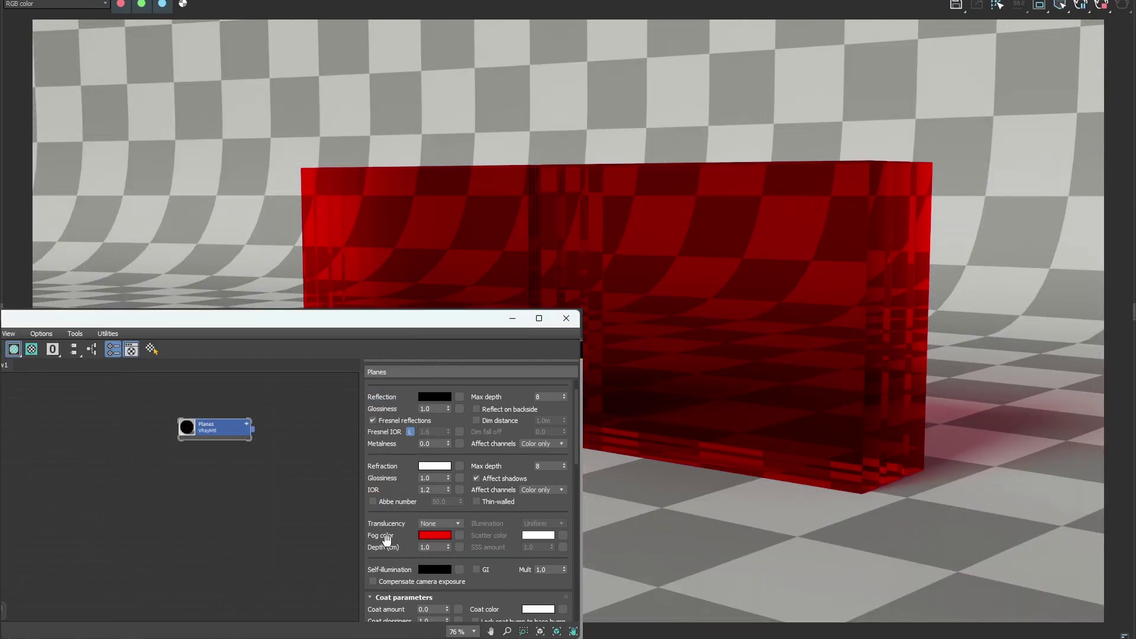
{"action": "double_click", "coordinate": [187, 432]}
{"action": "scroll", "coordinate": [215, 445], "scroll_direction": "up", "scroll_amount": 2}
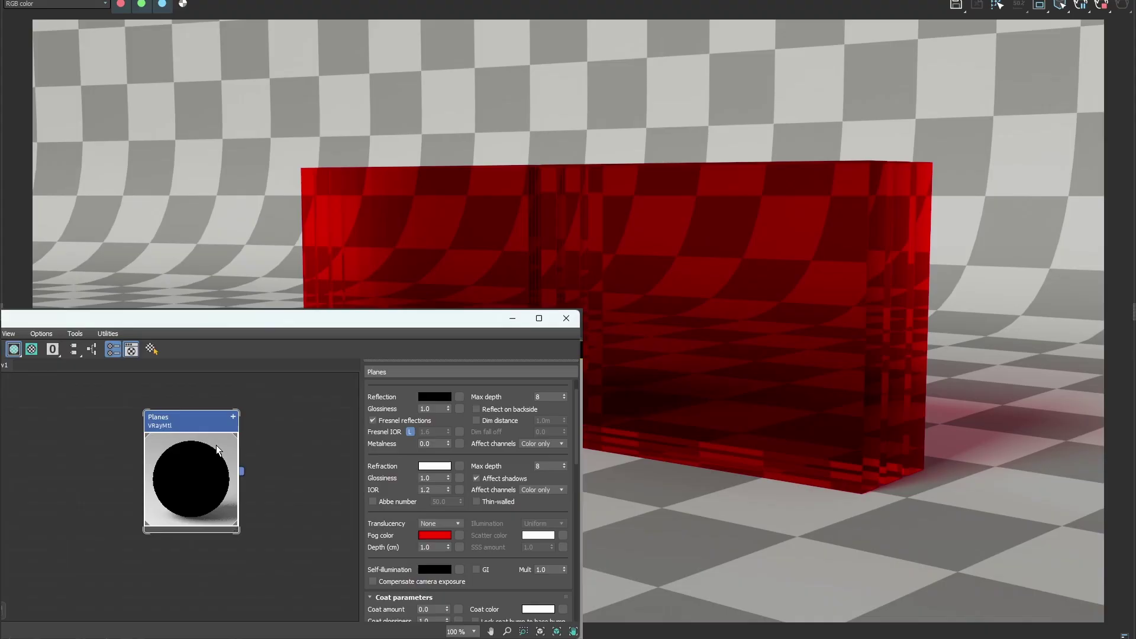
{"action": "scroll", "coordinate": [215, 444], "scroll_direction": "up", "scroll_amount": 1}
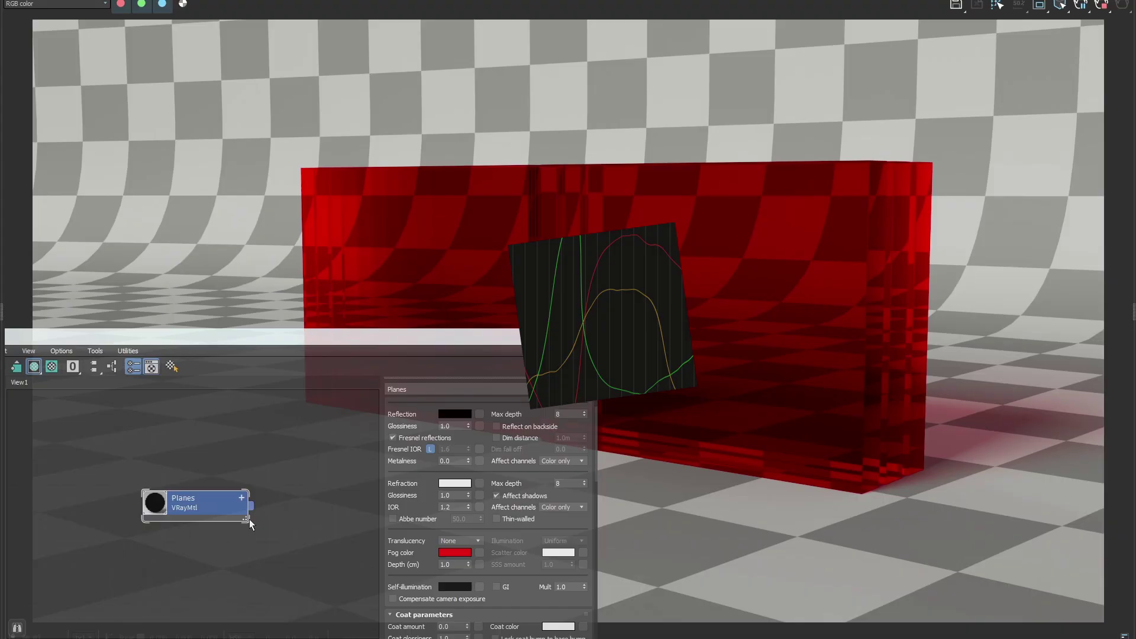
{"action": "left_click", "coordinate": [466, 553]}
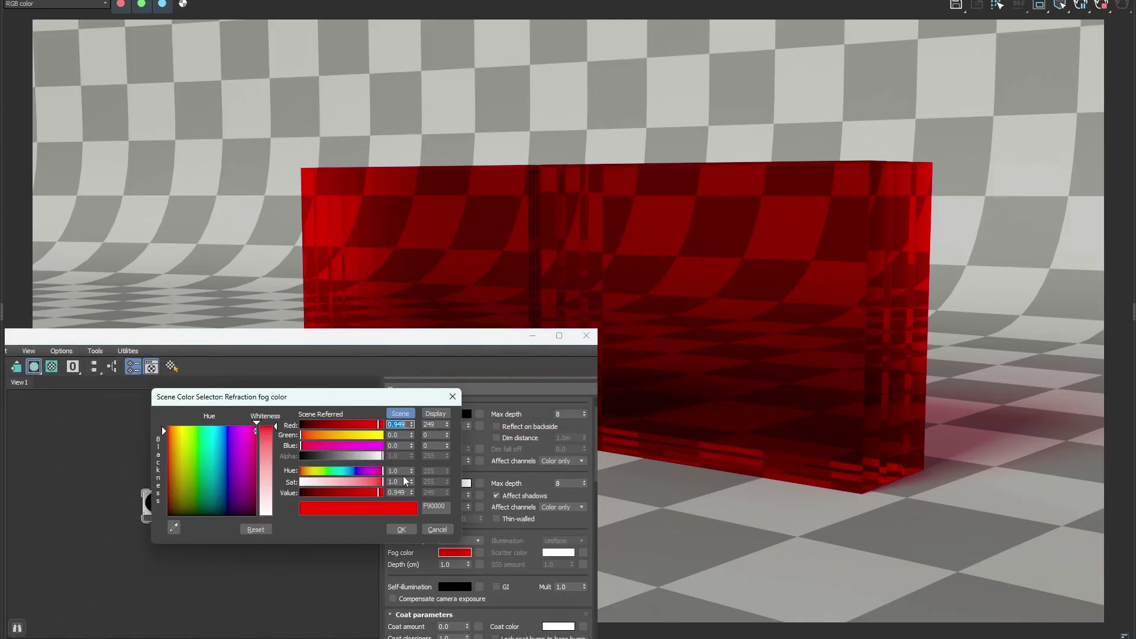
{"action": "left_click", "coordinate": [401, 529]}
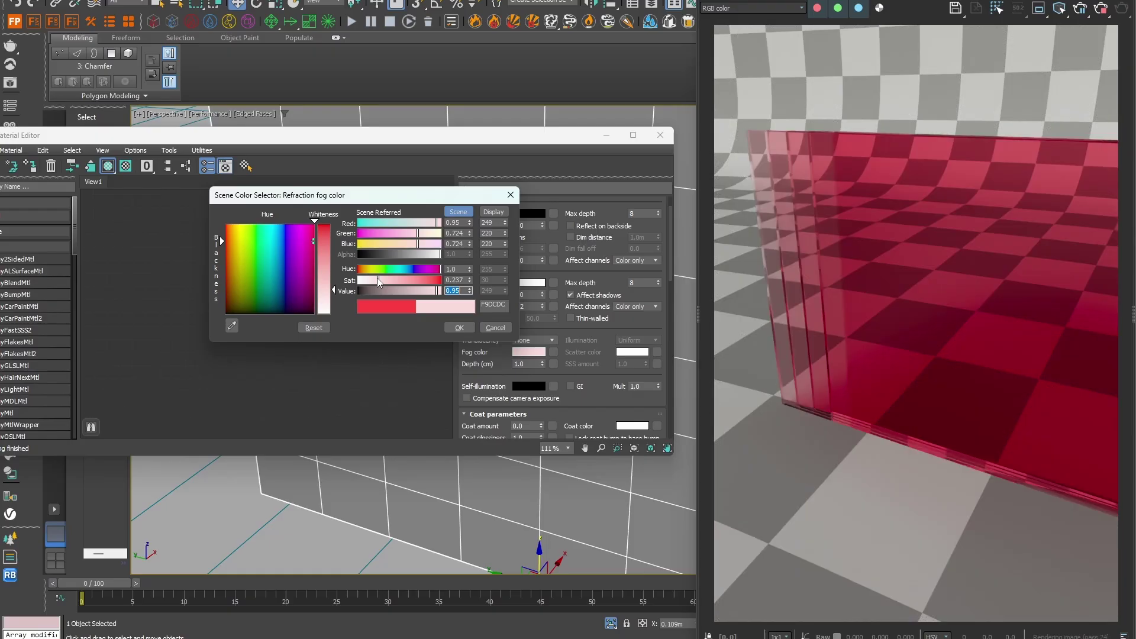
- Make the glass fog a pale pink with Hue 0.02 and Saturation 0.158
{"action": "left_click_drag", "start_coordinate": [392, 282], "coordinate": [391, 282]}
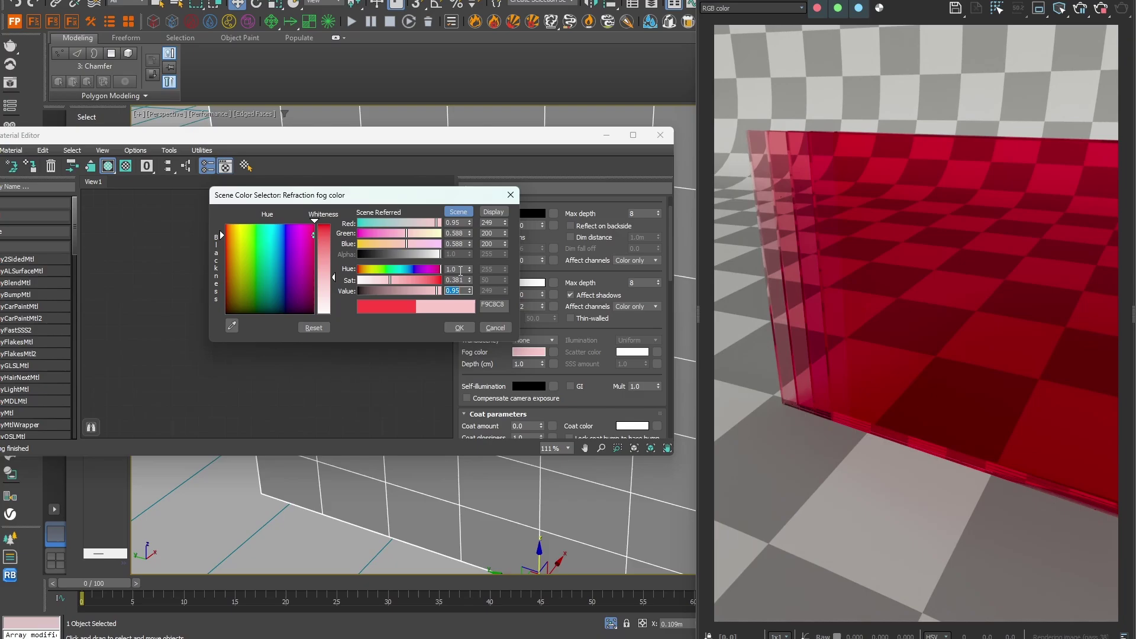
{"action": "double_click", "coordinate": [461, 270]}
{"action": "type", "text": "0.03"}
{"action": "key", "text": "Return"}
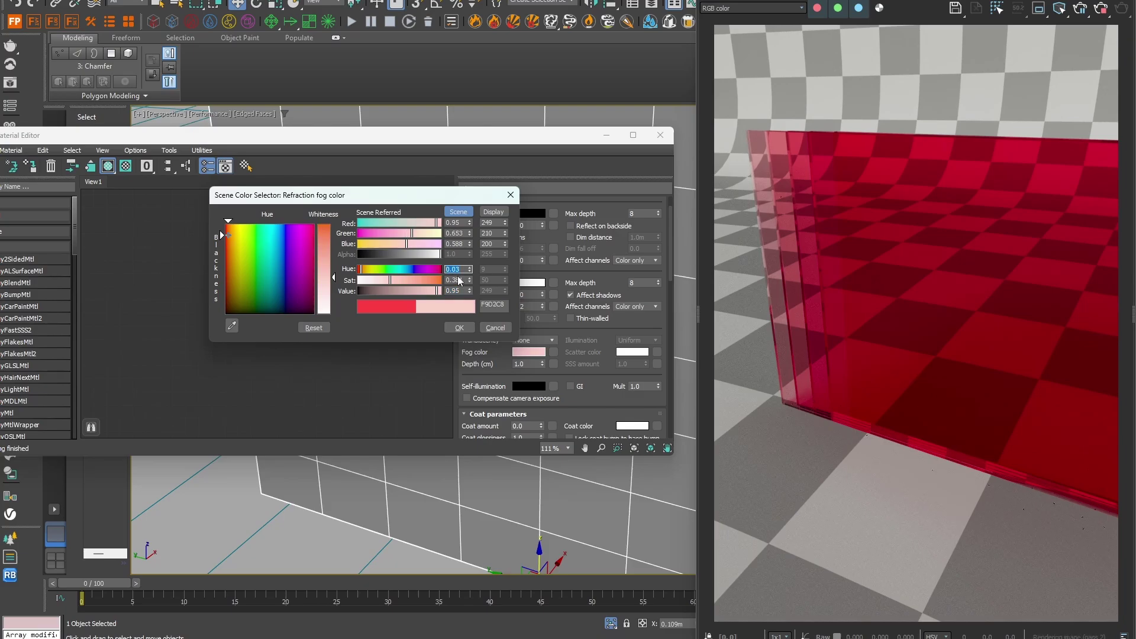
{"action": "left_click", "coordinate": [469, 271]}
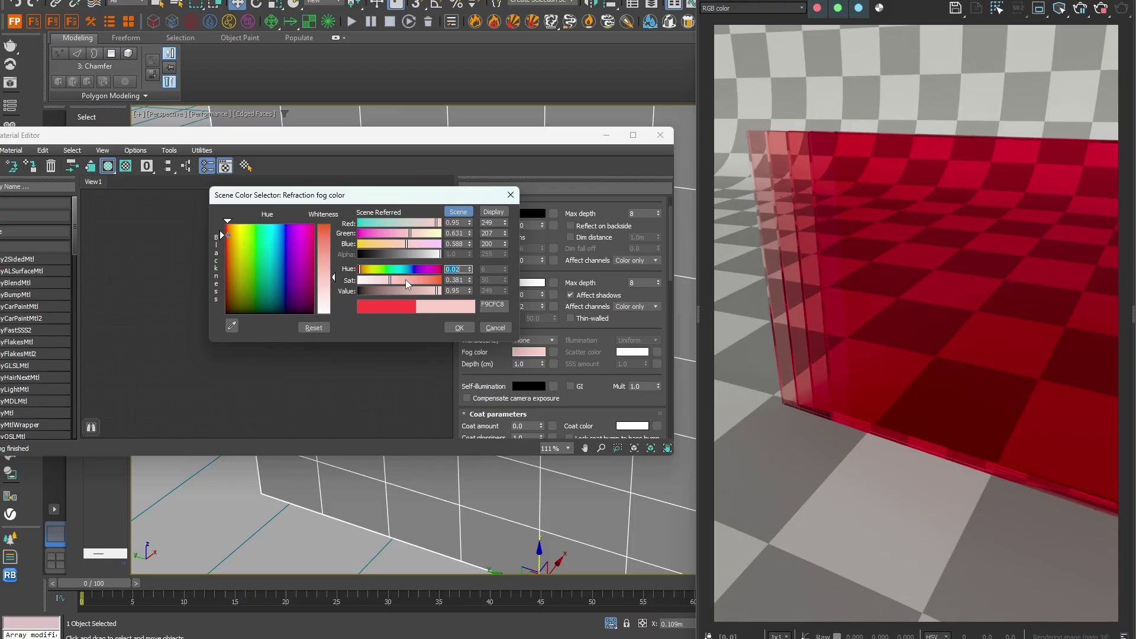
{"action": "left_click", "coordinate": [372, 281]}
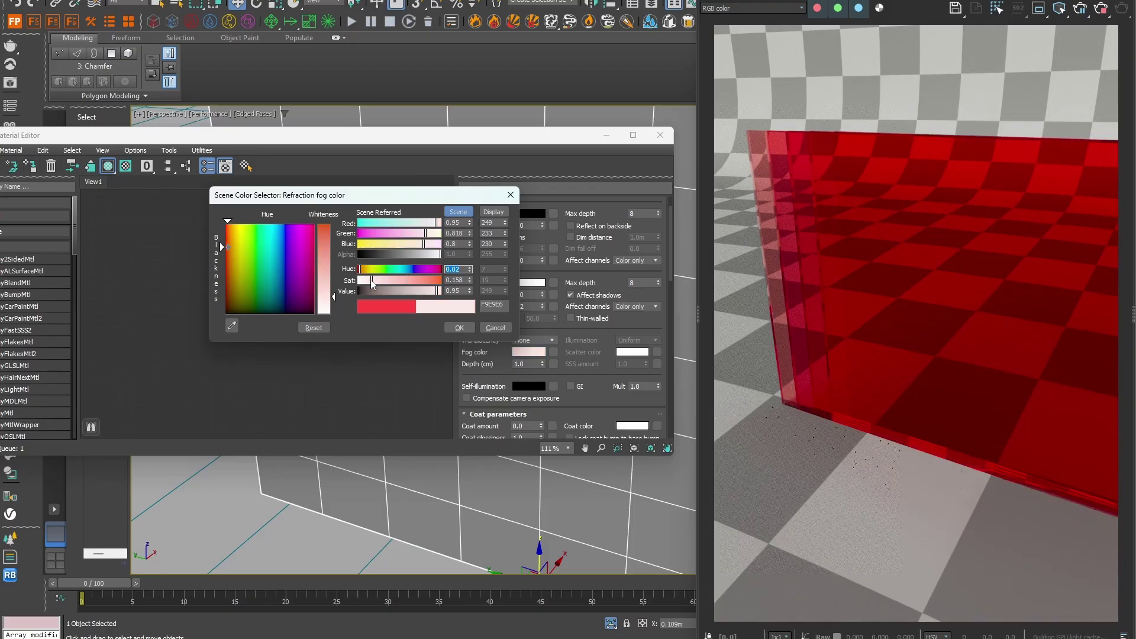
{"action": "left_click", "coordinate": [457, 329]}
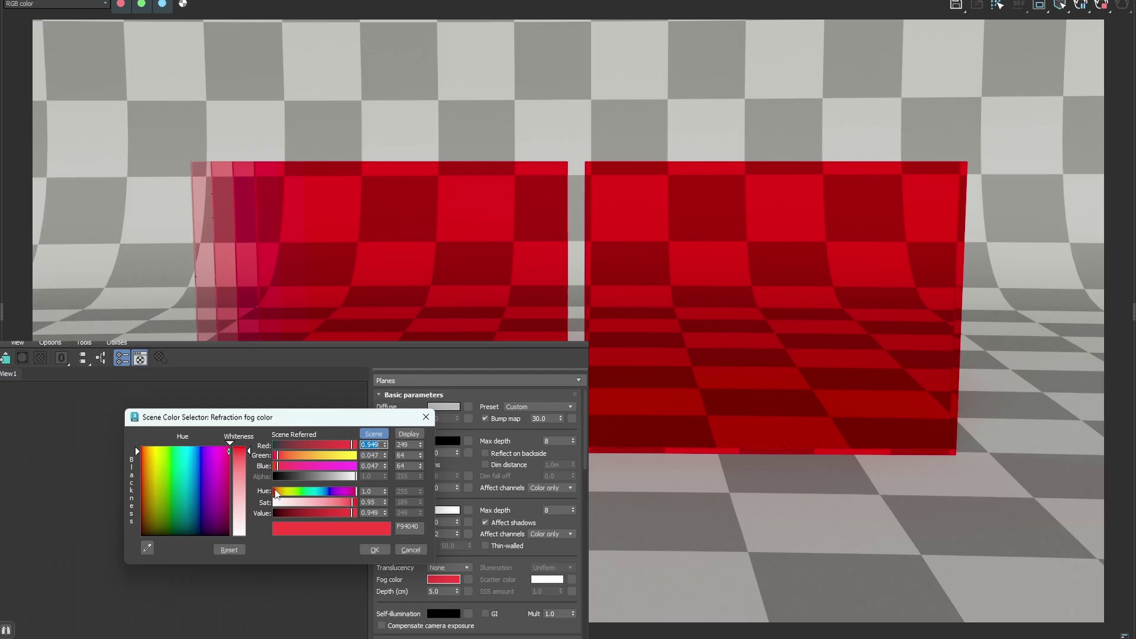
- Try an orange fog hue, then reset the fog Hue to 0 for red
{"action": "left_click", "coordinate": [275, 494]}
{"action": "left_click", "coordinate": [374, 549]}
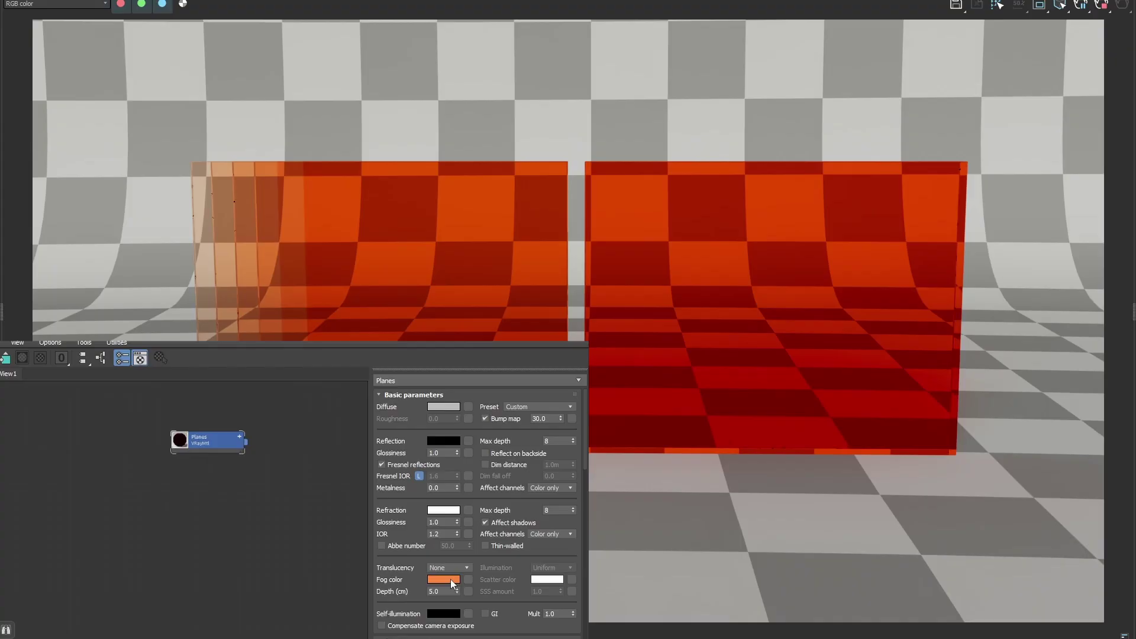
{"action": "left_click", "coordinate": [444, 579]}
{"action": "double_click", "coordinate": [383, 495]}
{"action": "type", "text": "0"}
{"action": "left_click", "coordinate": [385, 554]}
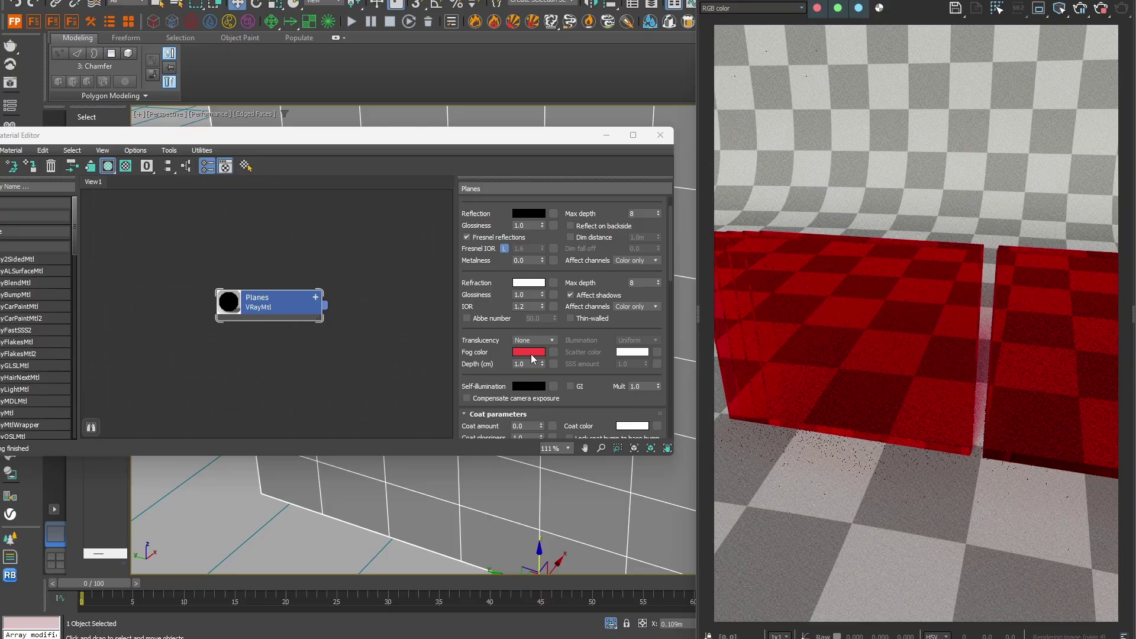
- Darken the red fog colour to CB3434 (Value 0.604)
{"action": "left_click", "coordinate": [531, 354]}
{"action": "left_click_drag", "start_coordinate": [441, 292], "coordinate": [465, 292]}
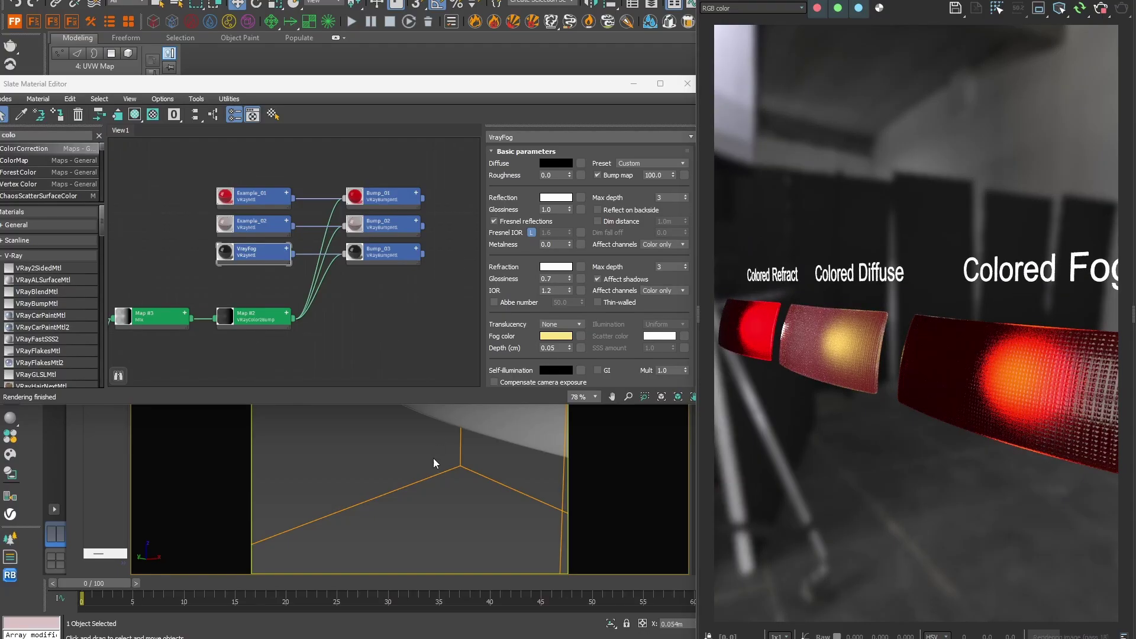
- Orbit the tail-light view and hide ColoredGlass in the Scene Explorer to expose the bulbs
{"action": "middle_click_drag", "start_coordinate": [481, 495], "coordinate": [456, 441], "text": "alt"}
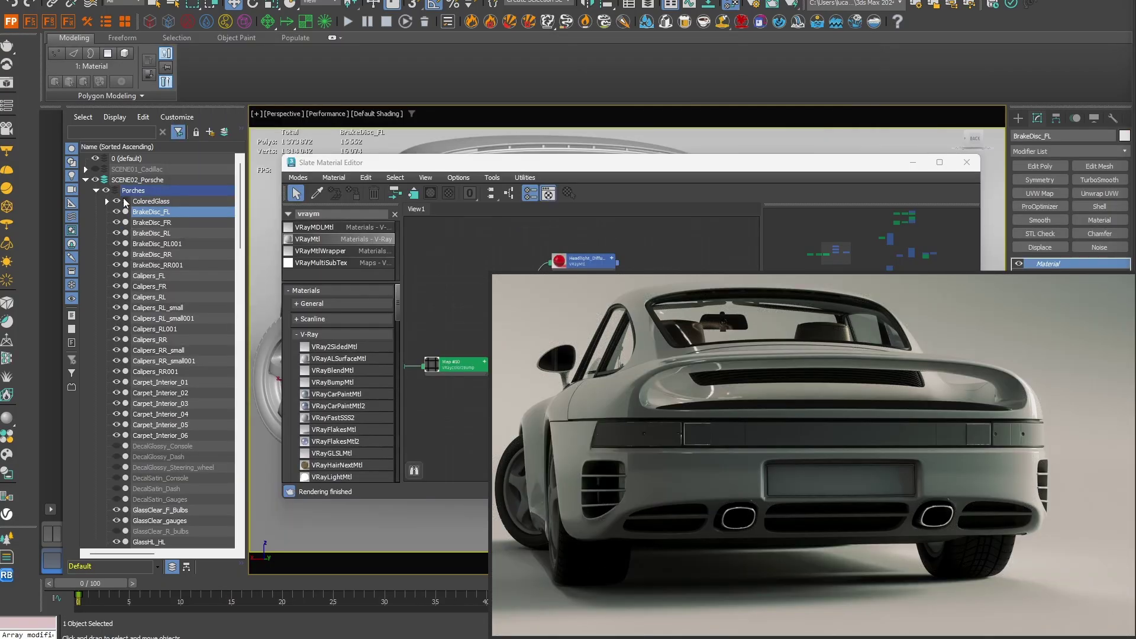
{"action": "left_click", "coordinate": [116, 202]}
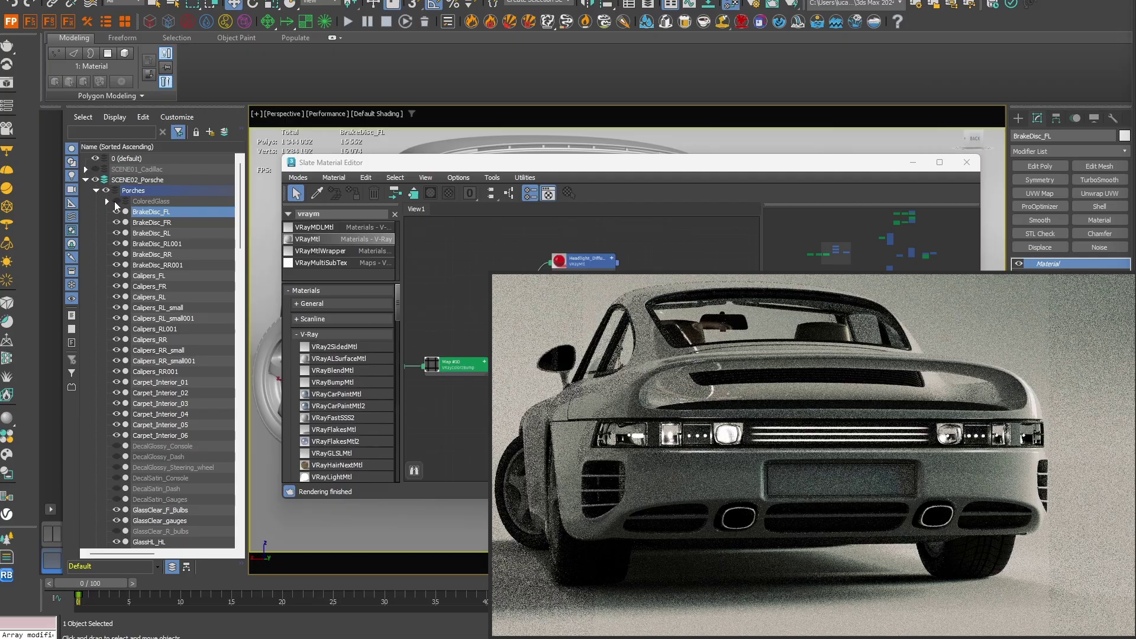
- Unhide ColoredGlass, disable the Lens Effects glow layer and check Display Correction in the frame buffer
{"action": "left_click", "coordinate": [116, 201]}
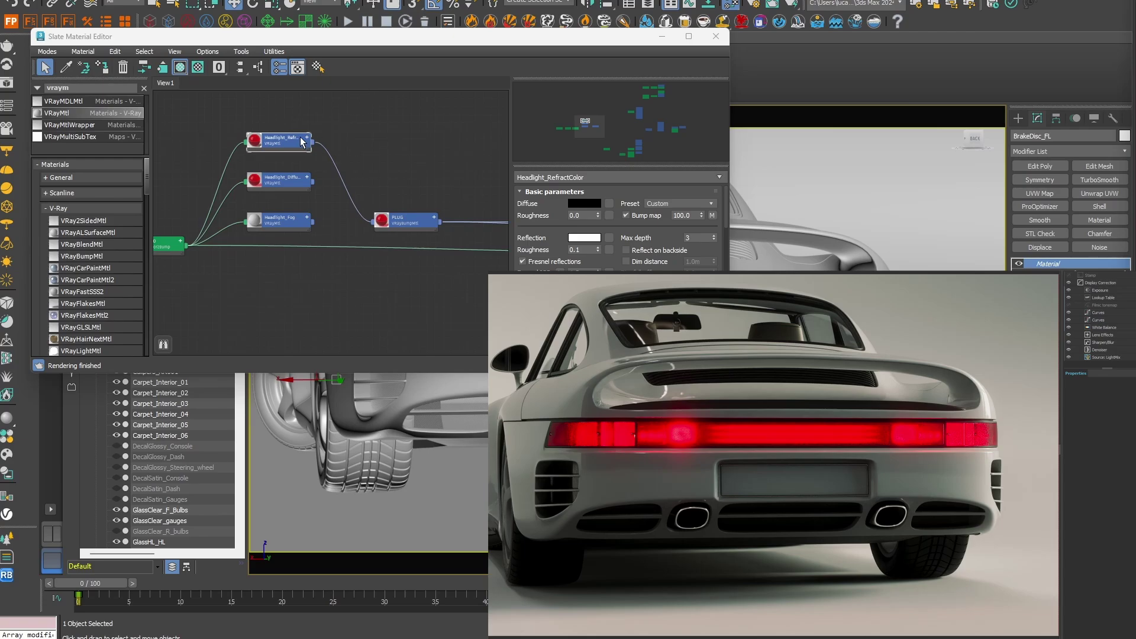
{"action": "left_click", "coordinate": [1102, 335]}
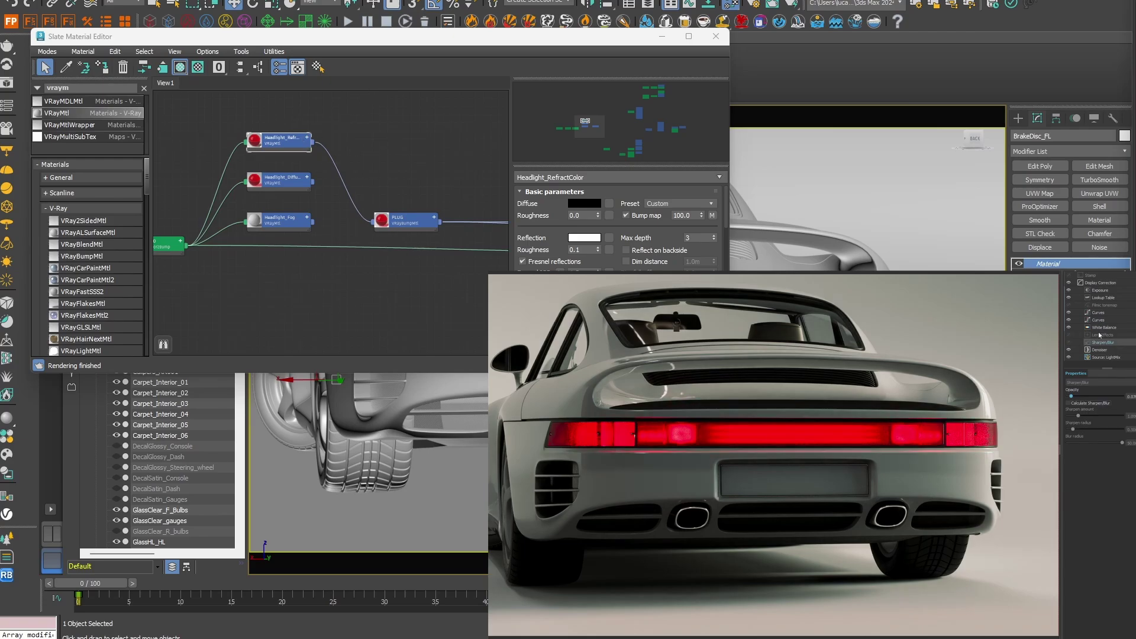
{"action": "left_click", "coordinate": [1102, 335]}
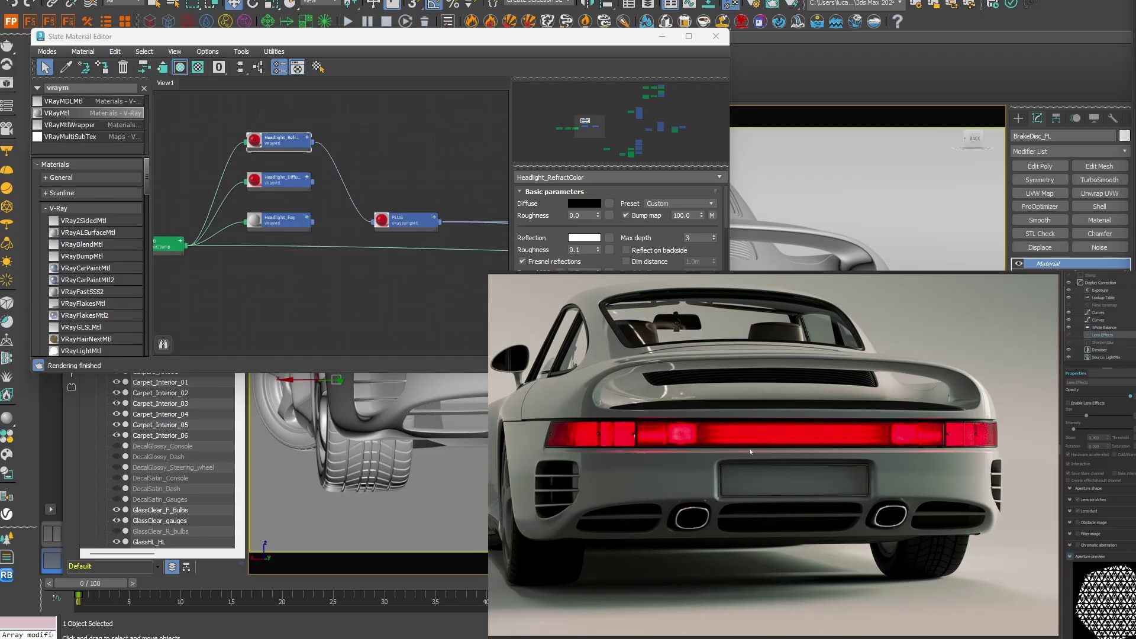
{"action": "left_click", "coordinate": [1099, 283]}
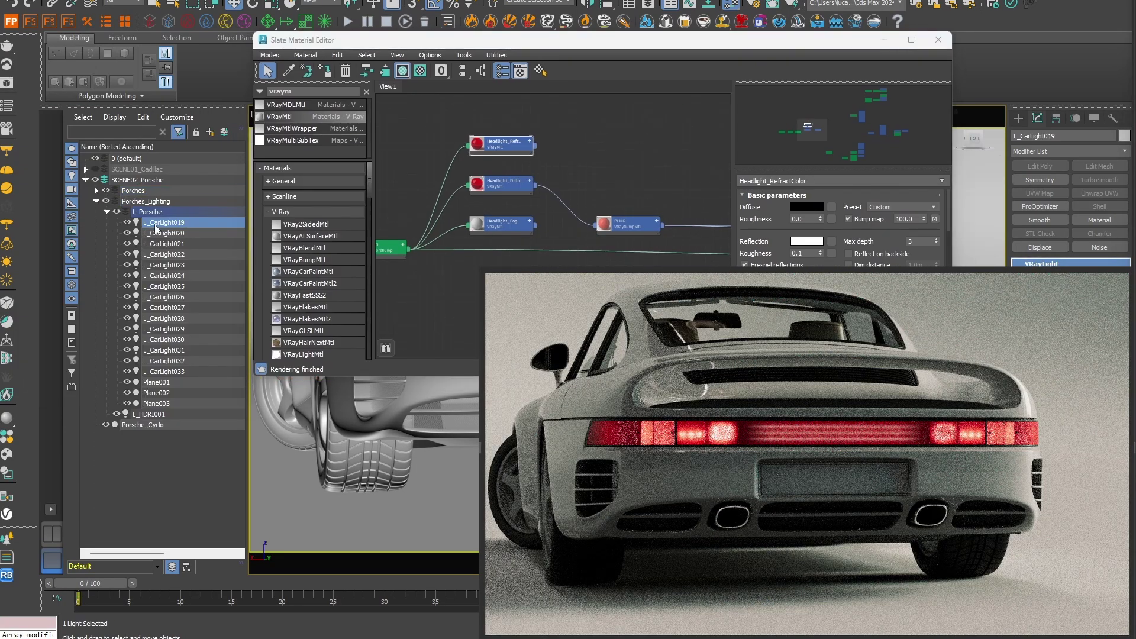
- Move the Slate Material Editor aside and bring up Headlight_Fog's Basic parameters
{"action": "left_click_drag", "start_coordinate": [583, 46], "coordinate": [387, 26]}
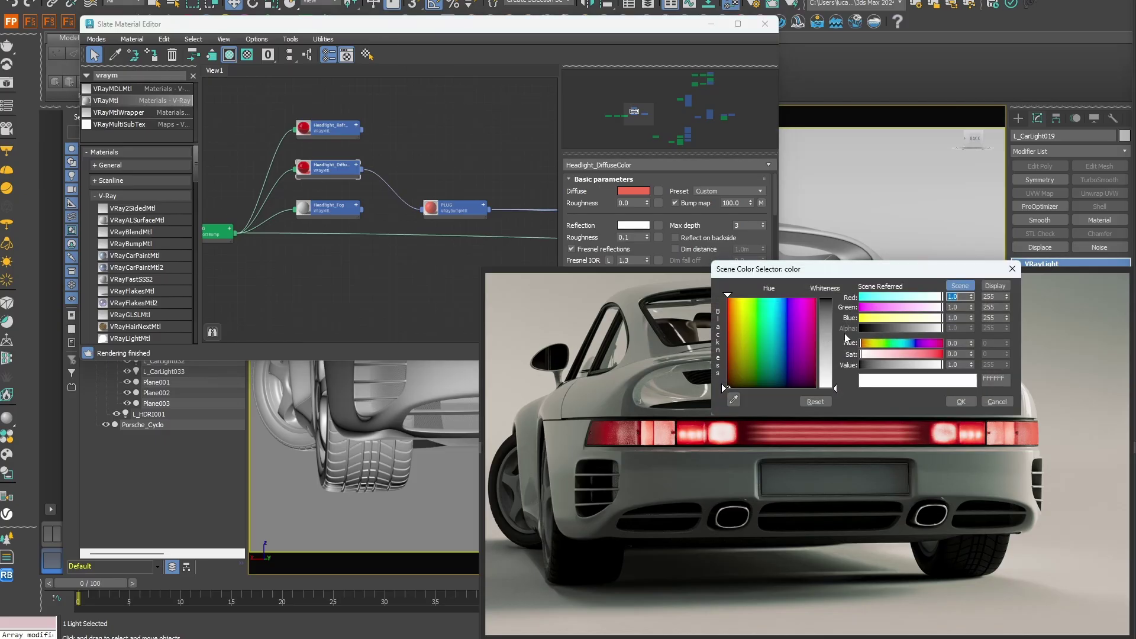
{"action": "left_click", "coordinate": [959, 400]}
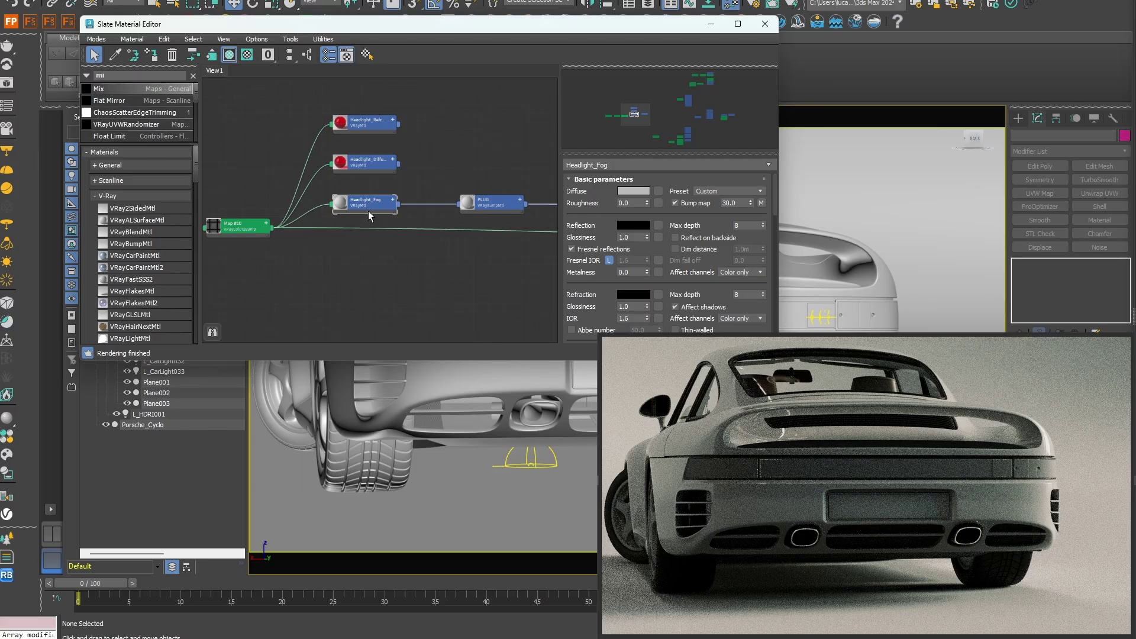
- Set Headlight_Fog diffuse to black, reflection white with 0.8 glossiness, and refraction white
{"action": "left_click", "coordinate": [632, 191]}
{"action": "mouse_move", "coordinate": [409, 104]}
{"action": "left_mouse_down"}
{"action": "mouse_move", "coordinate": [408, 116]}
{"action": "mouse_move", "coordinate": [448, 118]}
{"action": "left_mouse_up"}
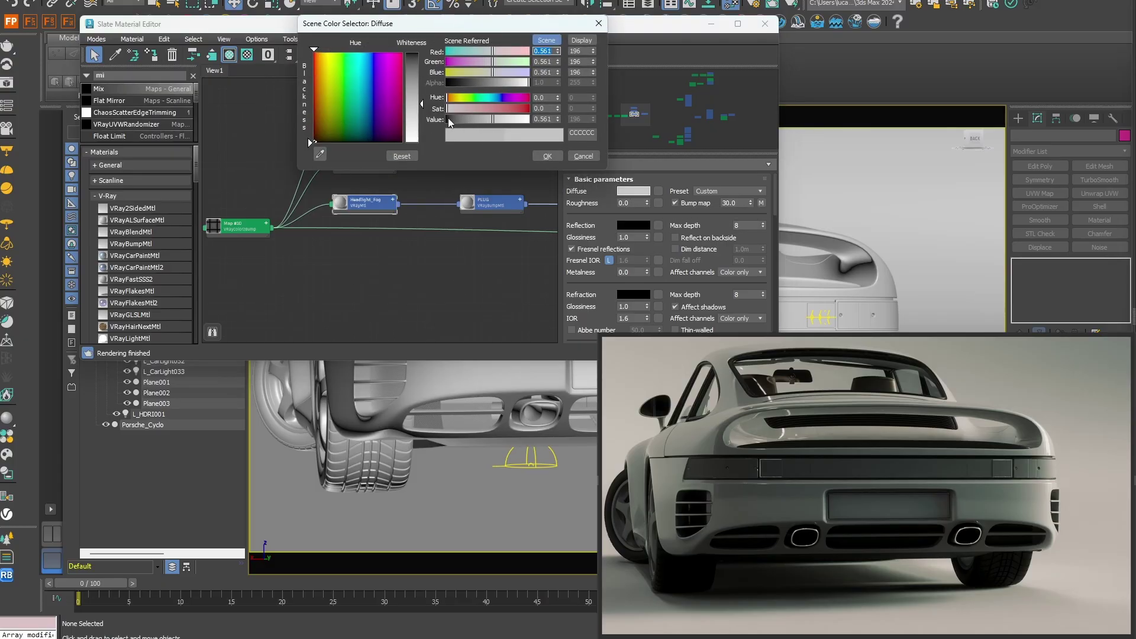
{"action": "left_click", "coordinate": [632, 225]}
{"action": "left_click_drag", "start_coordinate": [466, 163], "coordinate": [581, 169]}
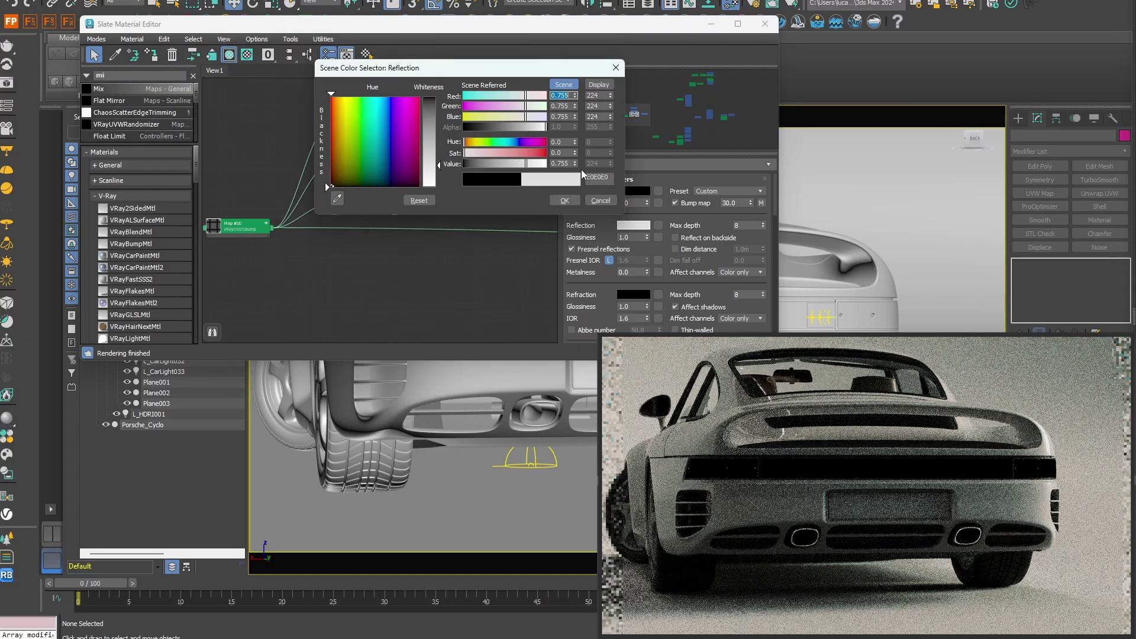
{"action": "left_click", "coordinate": [565, 201]}
{"action": "double_click", "coordinate": [628, 238]}
{"action": "type", "text": "0.8"}
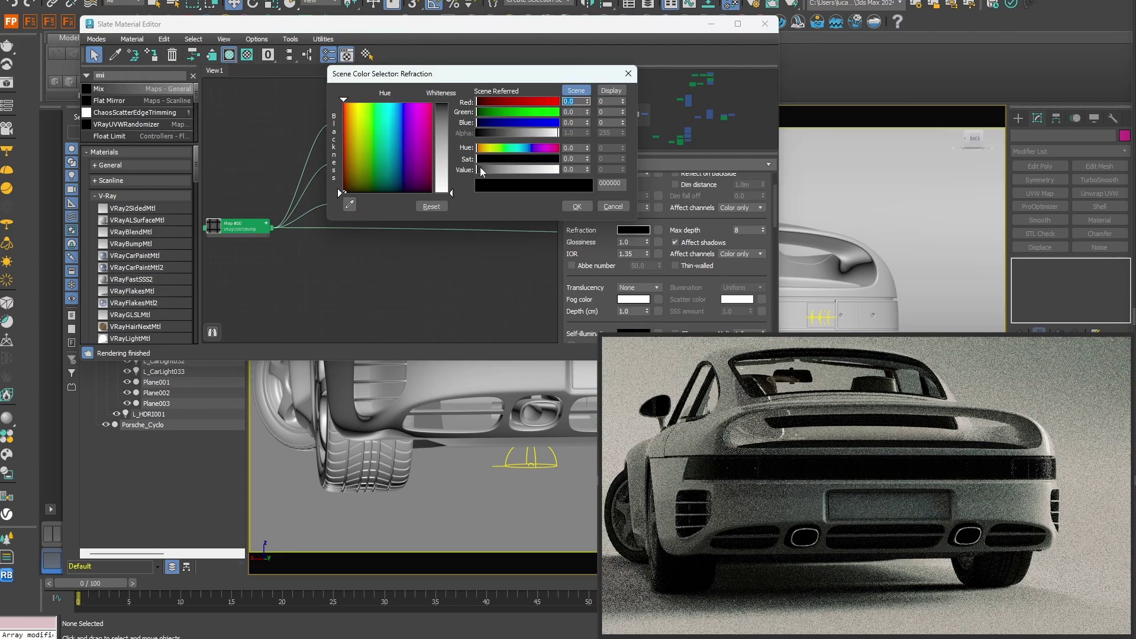
{"action": "left_click_drag", "start_coordinate": [481, 169], "coordinate": [492, 169]}
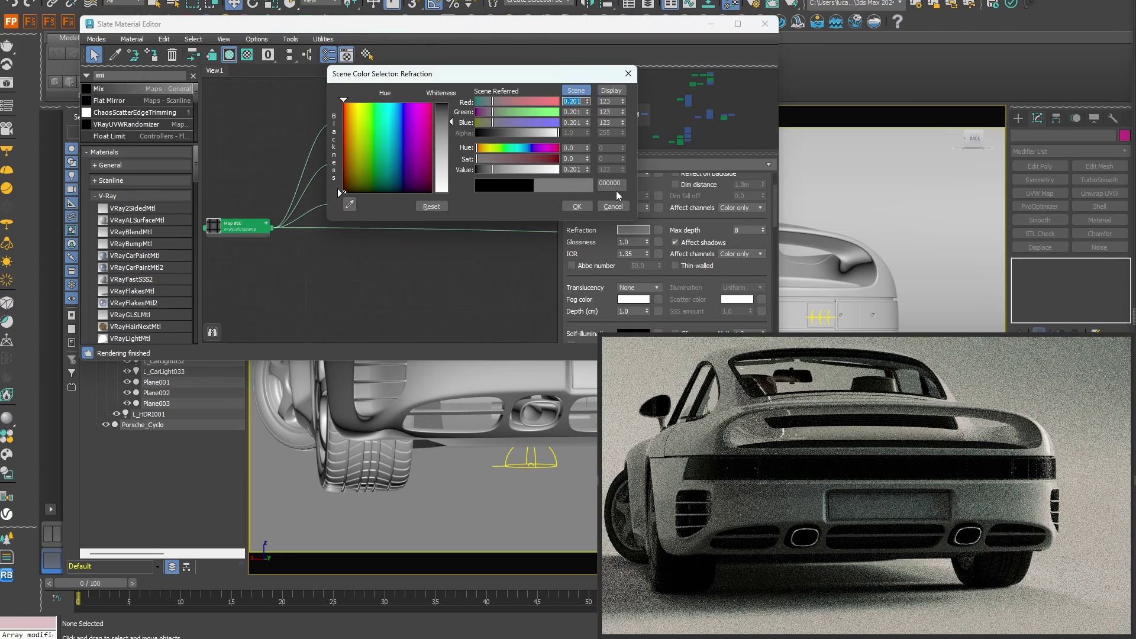
{"action": "left_click", "coordinate": [575, 206]}
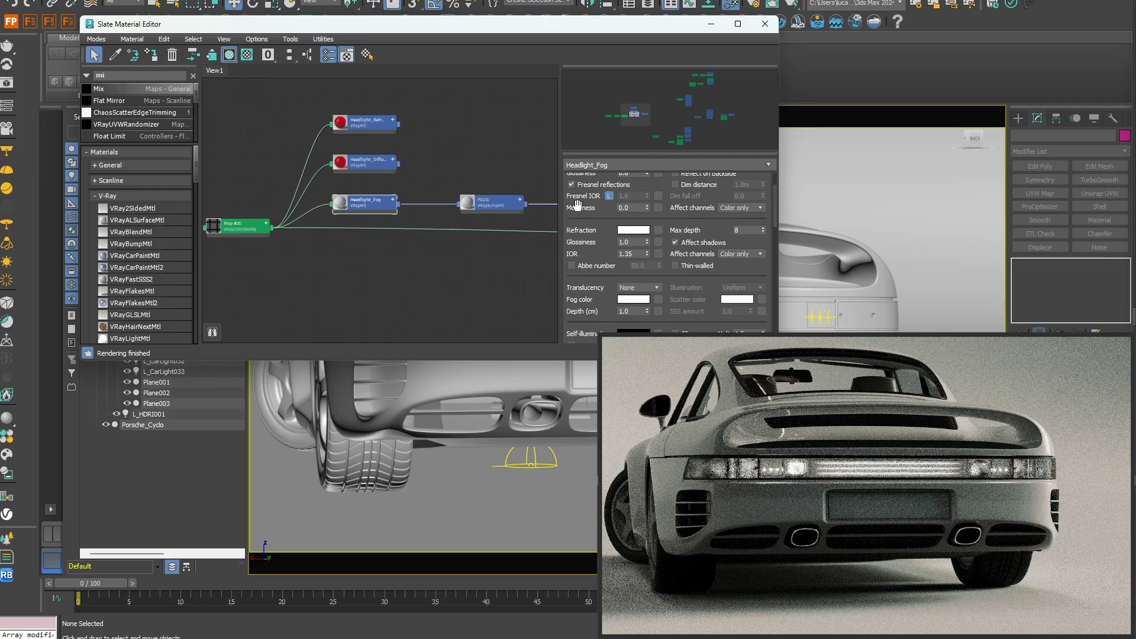
- Make the refraction fog colour yellow F9C940 (Saturation 0.95, Value 0.95)
{"action": "scroll", "coordinate": [633, 279], "scroll_direction": "down", "scroll_amount": 1}
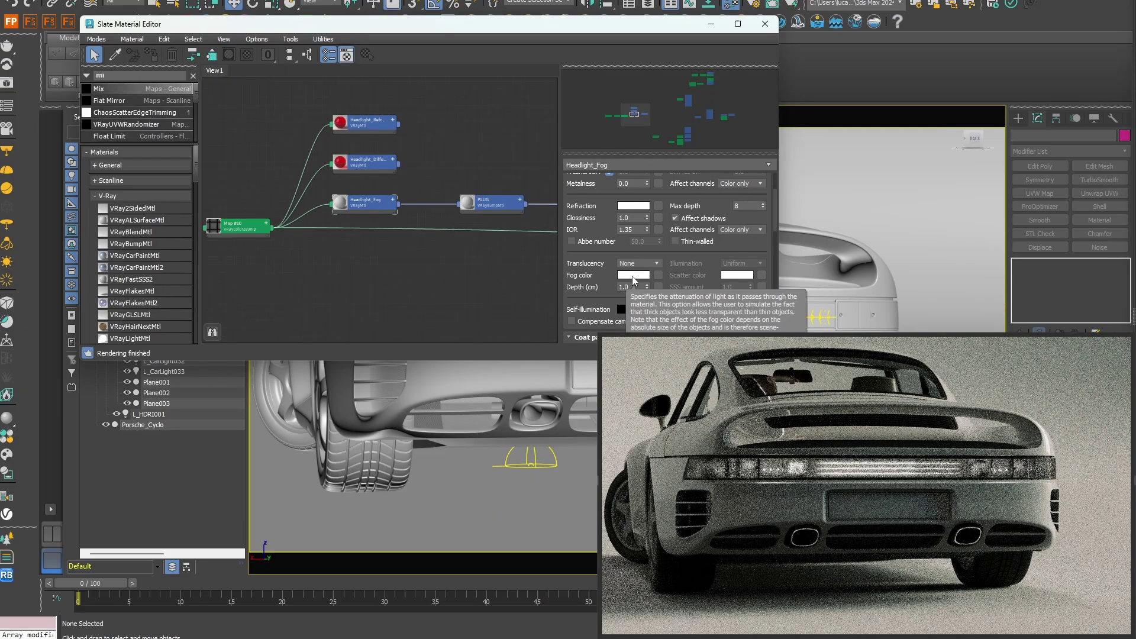
{"action": "left_click", "coordinate": [633, 275]}
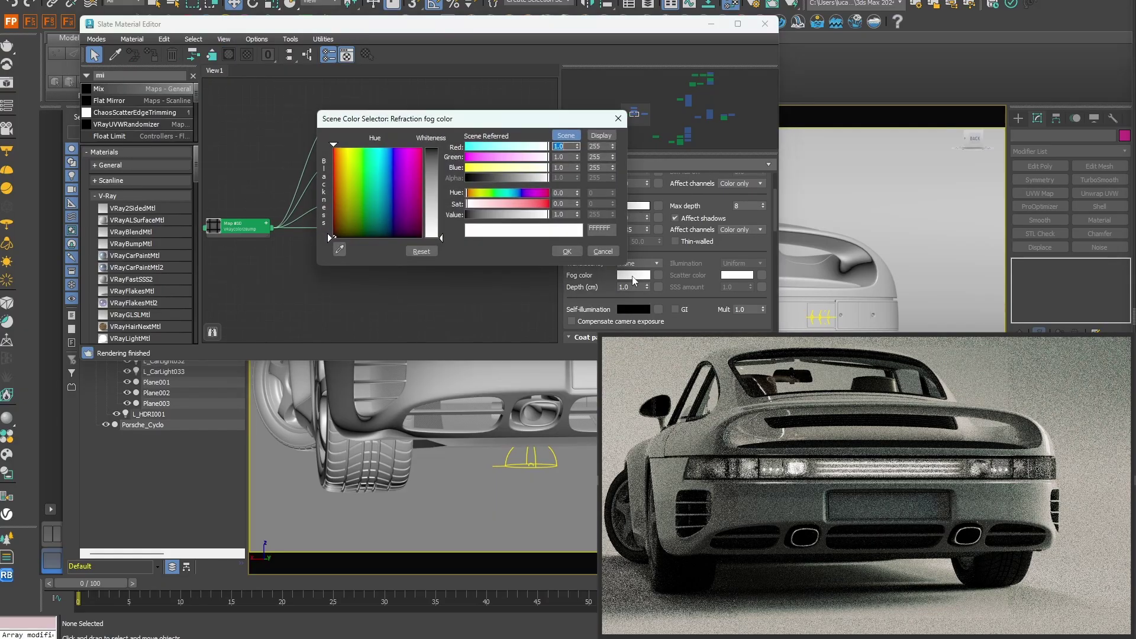
{"action": "double_click", "coordinate": [565, 205]}
{"action": "type", "text": "0.95"}
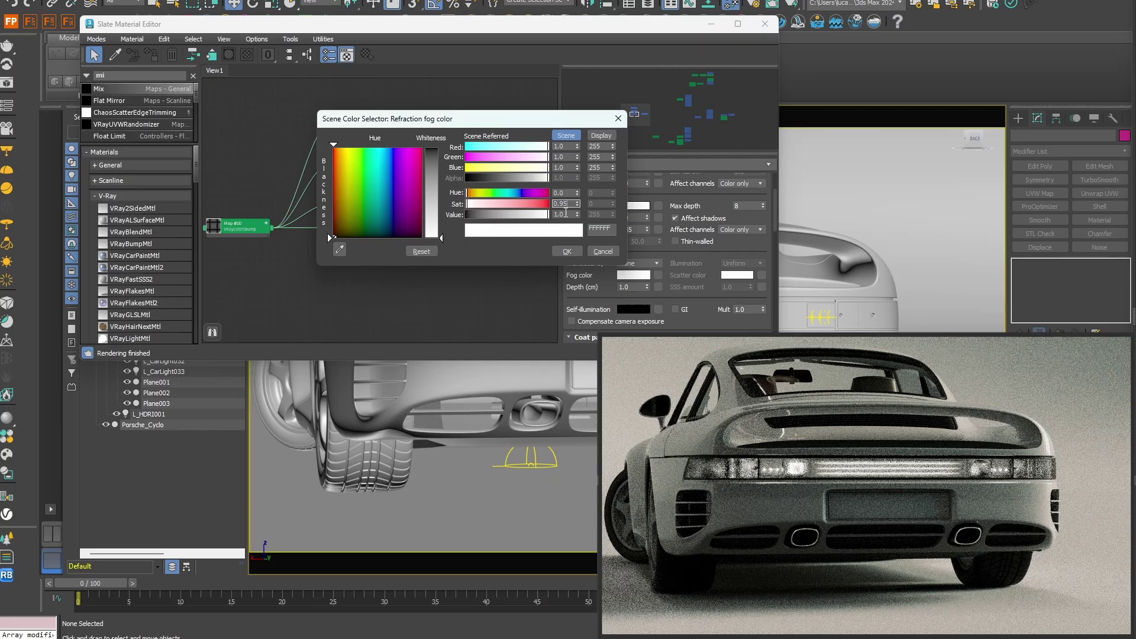
{"action": "key", "text": "Return"}
{"action": "double_click", "coordinate": [565, 214]}
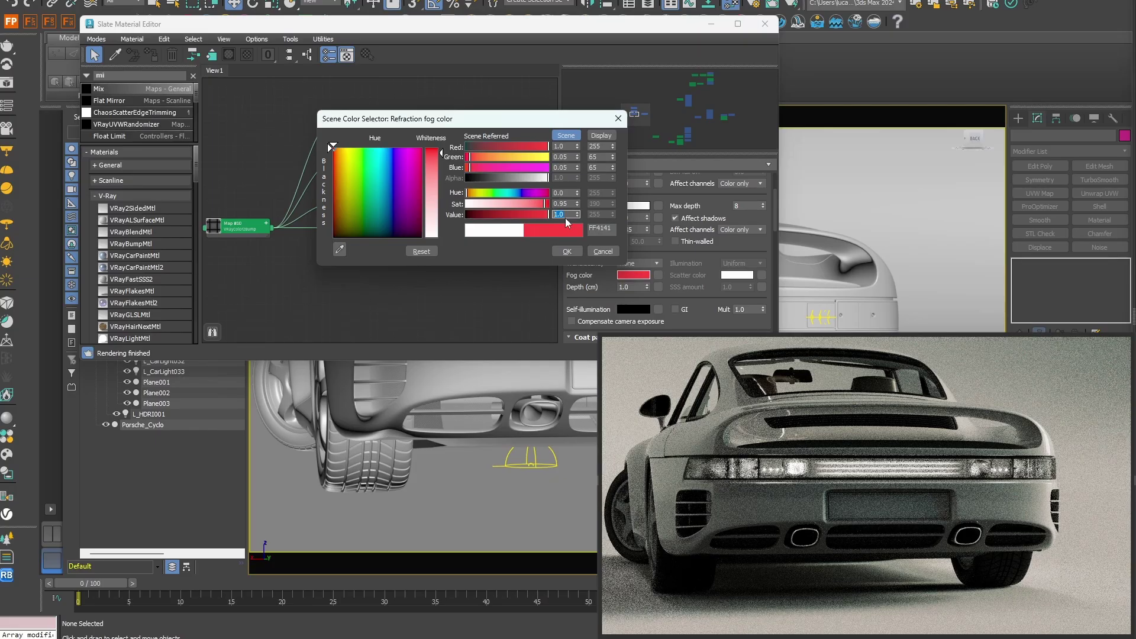
{"action": "type", "text": "0.95"}
{"action": "key", "text": "Return"}
{"action": "left_click", "coordinate": [475, 194]}
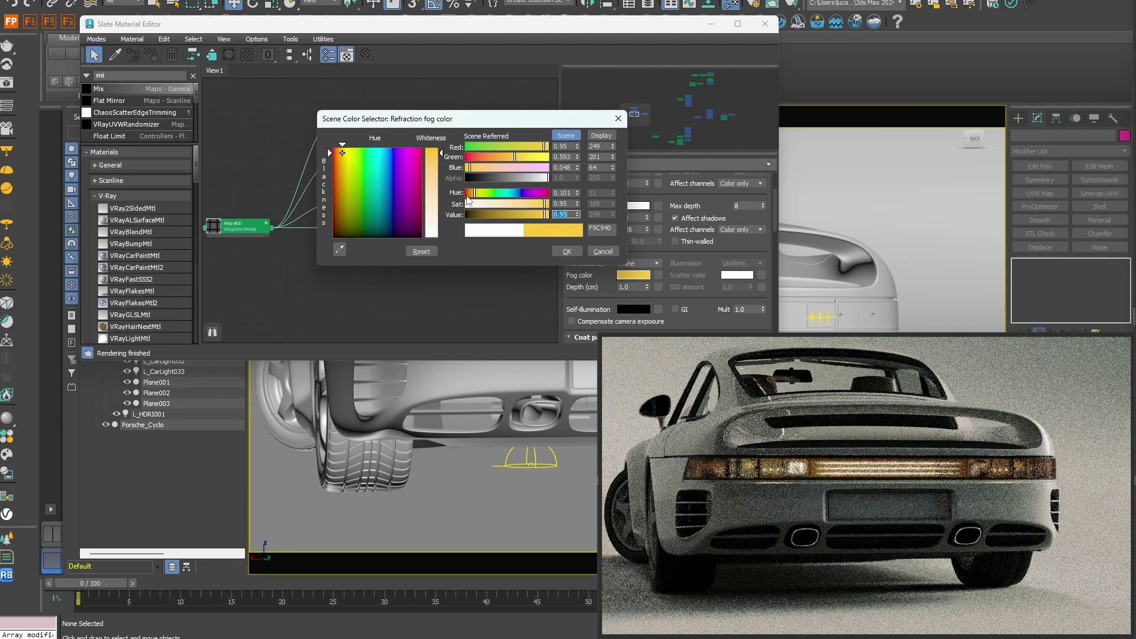
{"action": "left_click", "coordinate": [567, 251]}
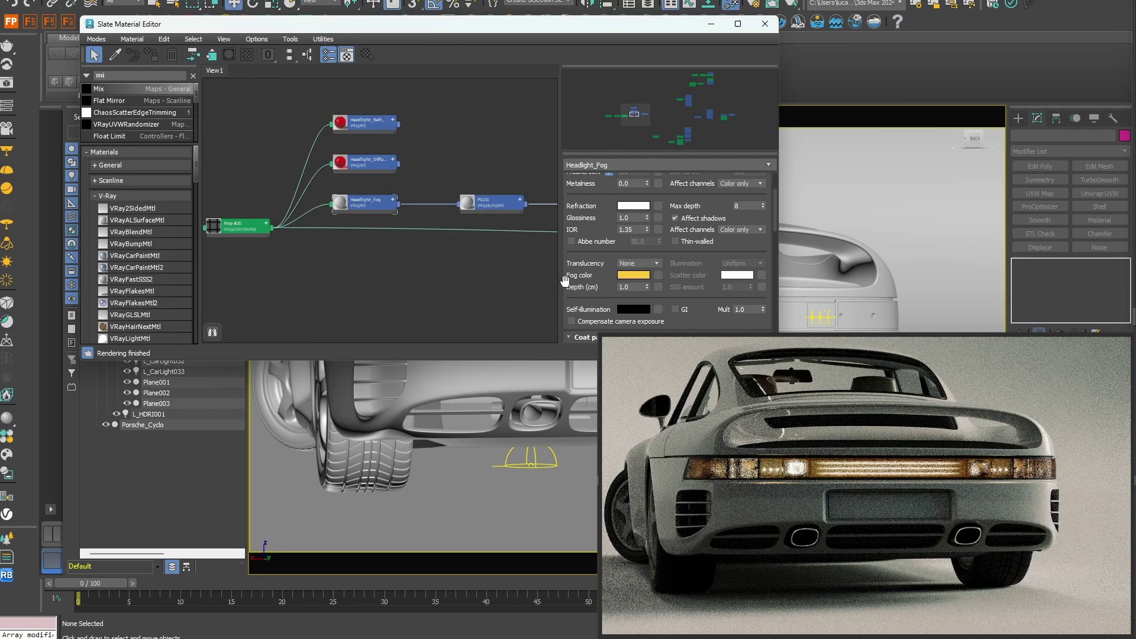
- Set fog depth to 0.1 cm and refraction glossiness to 0.8
{"action": "left_click", "coordinate": [638, 287]}
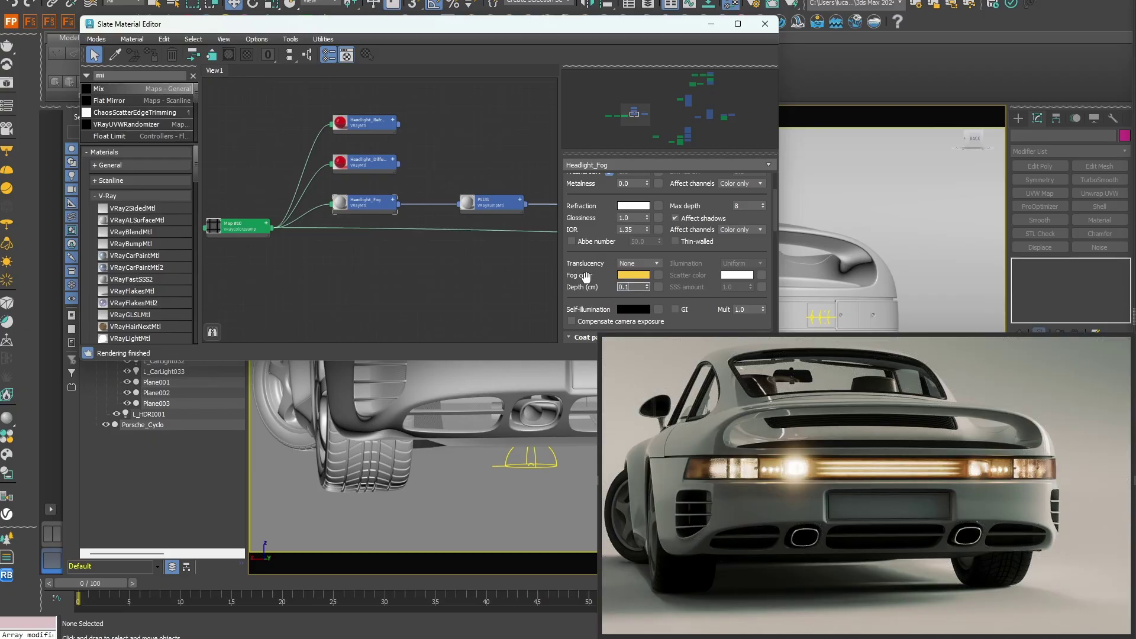
{"action": "type", "text": "0.1"}
{"action": "key", "text": "Return"}
{"action": "left_click", "coordinate": [628, 218]}
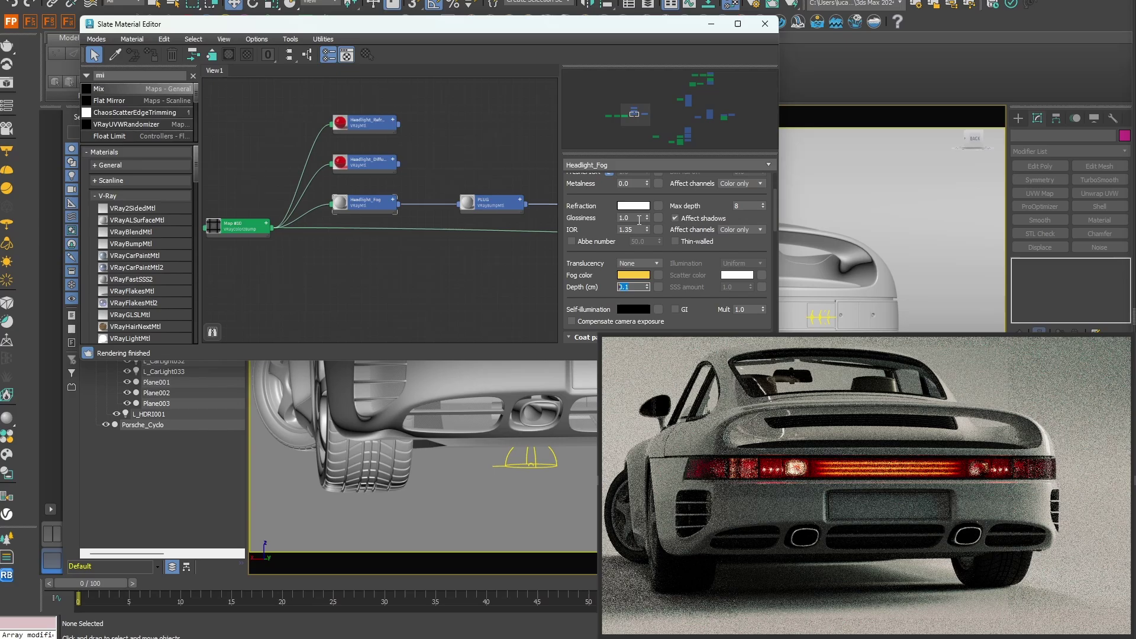
{"action": "type", "text": "0.8"}
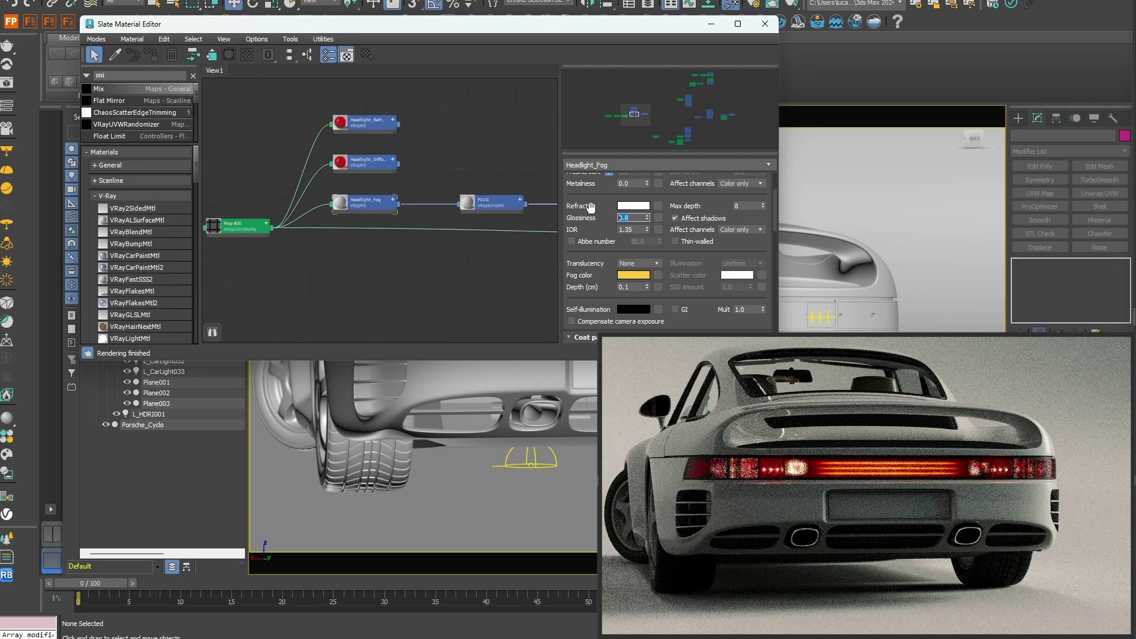
{"action": "key", "text": "Return"}
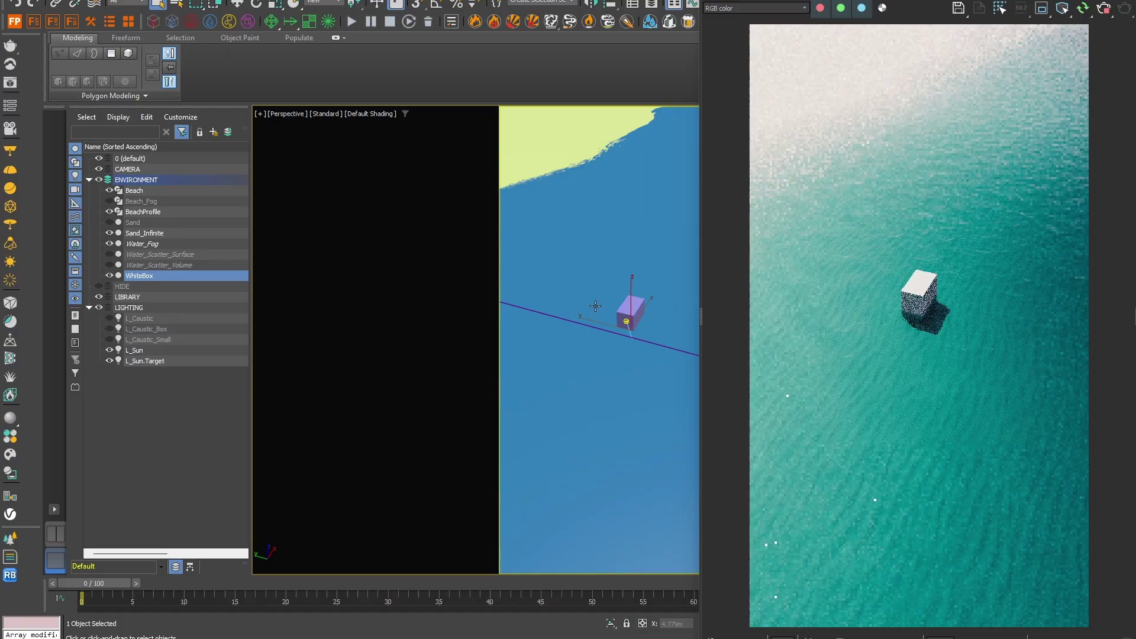
- Lower the water's refraction colour to F3F3F3 (Value 0.899) and view the water from above
{"action": "middle_click_drag", "start_coordinate": [595, 304], "coordinate": [643, 325], "text": "alt"}
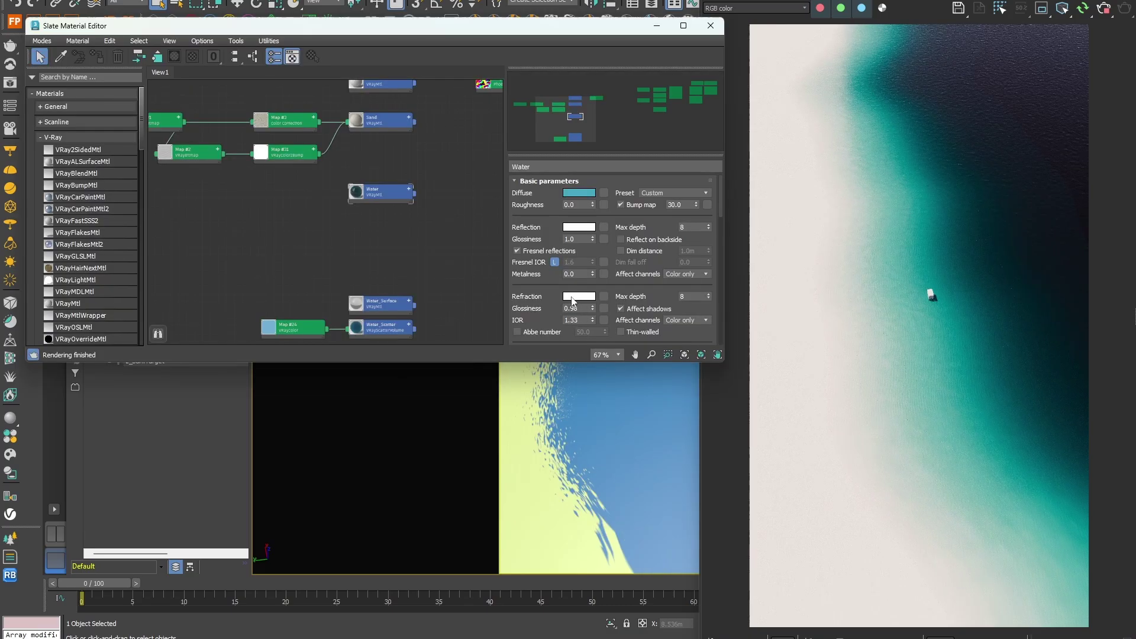
{"action": "left_click", "coordinate": [572, 302]}
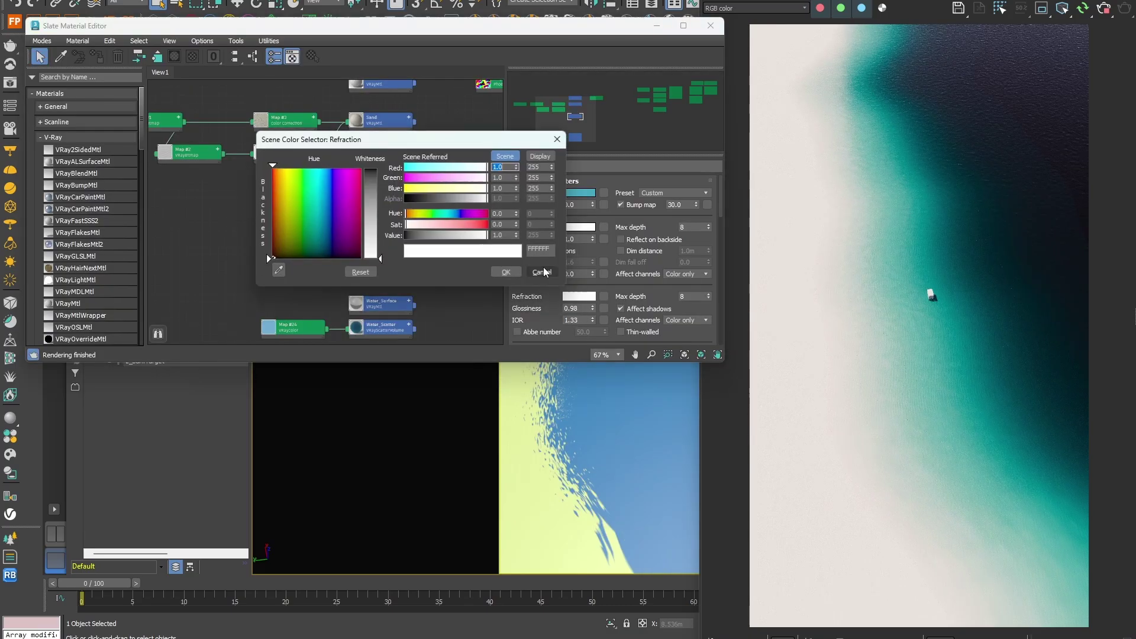
{"action": "left_click", "coordinate": [479, 235]}
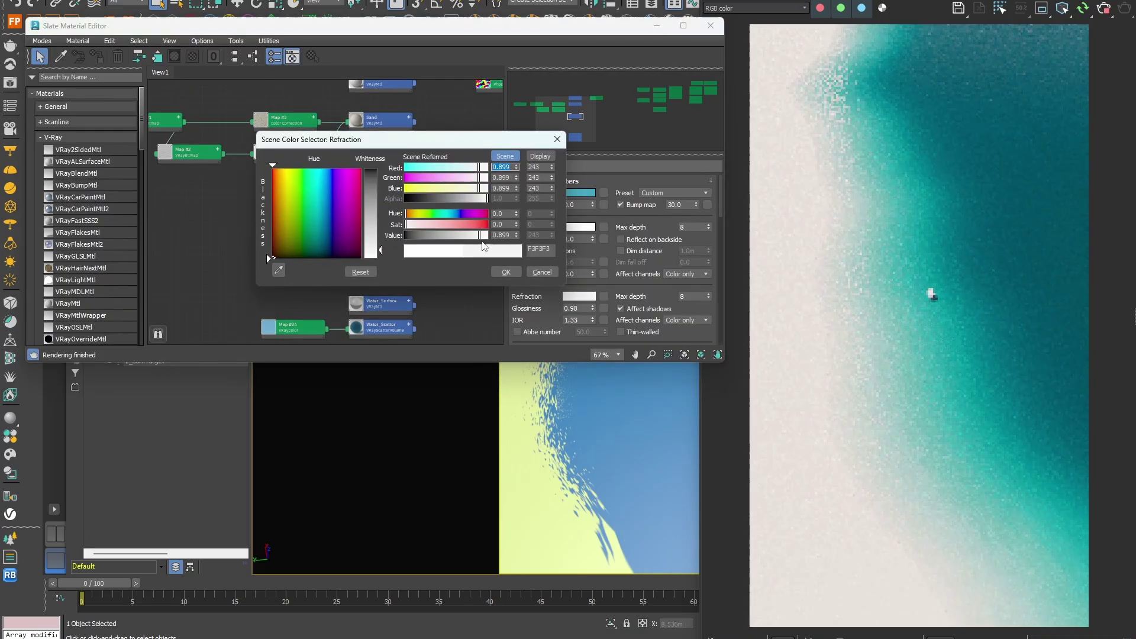
{"action": "left_click", "coordinate": [505, 272]}
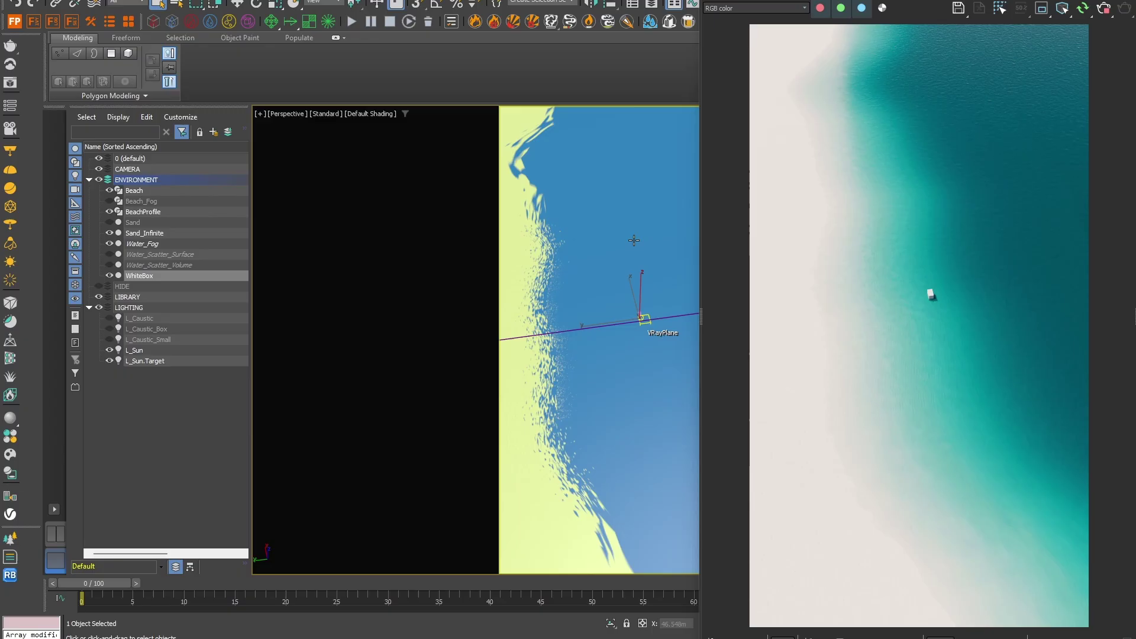
{"action": "scroll", "coordinate": [626, 329], "scroll_direction": "up", "scroll_amount": 10}
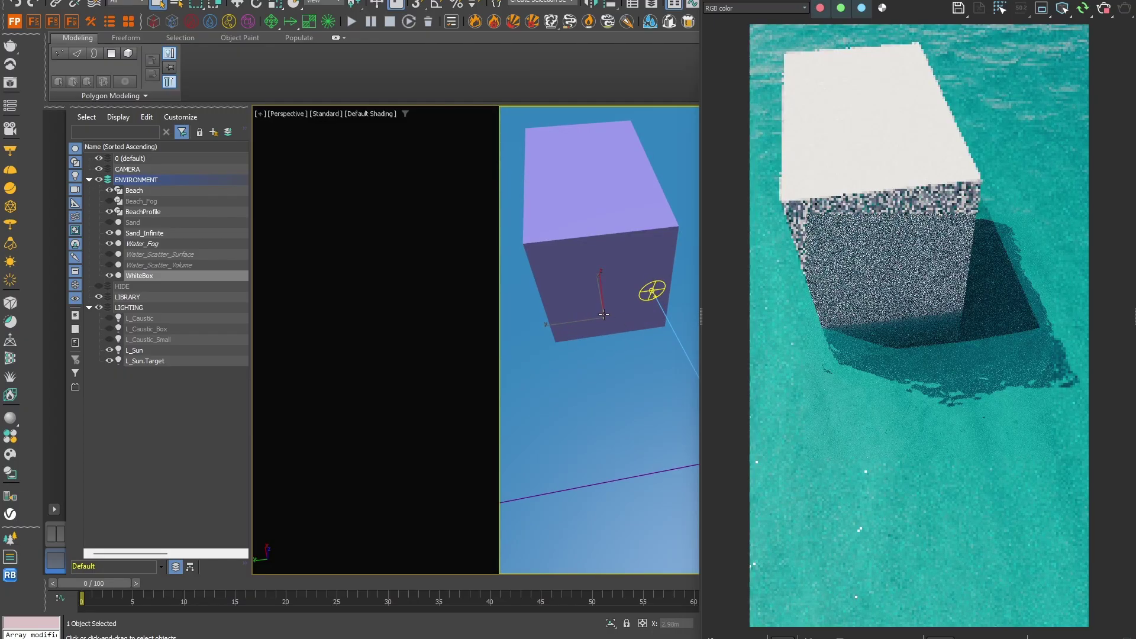
{"action": "scroll", "coordinate": [608, 315], "scroll_direction": "down", "scroll_amount": 5}
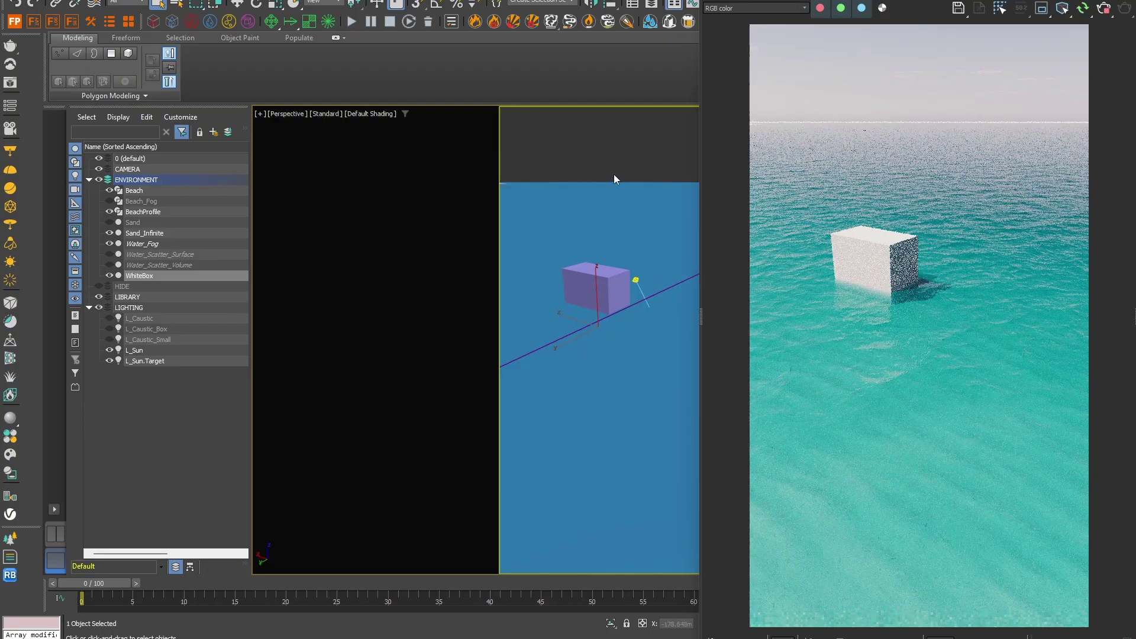
{"action": "middle_click_drag", "start_coordinate": [591, 237], "coordinate": [613, 411], "text": "alt"}
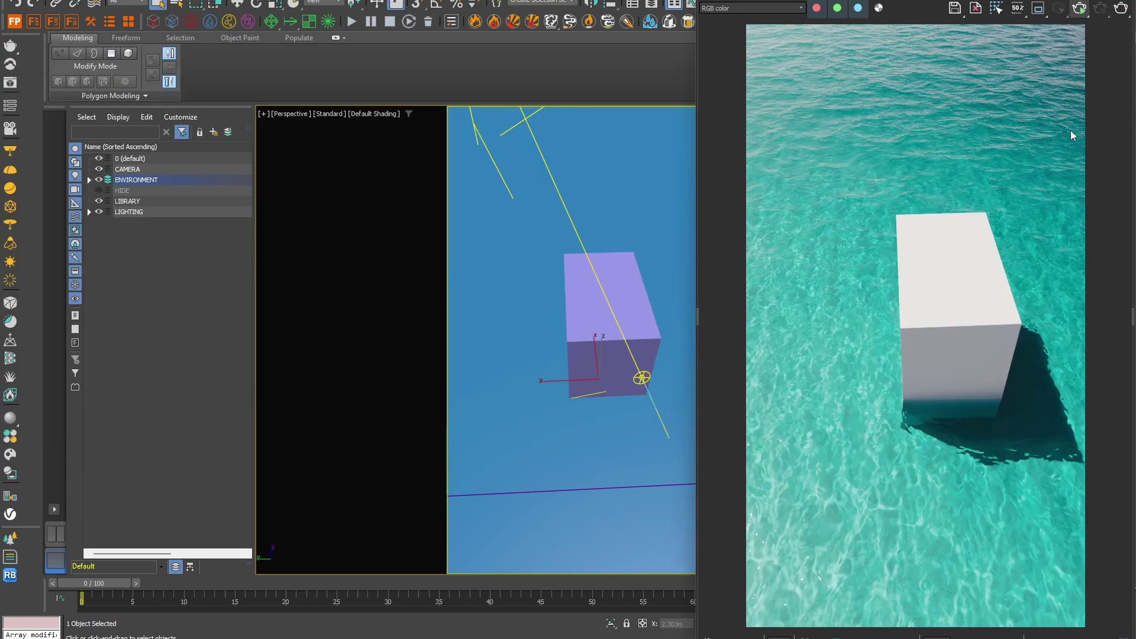
- In the ENVIRONMENT layer, hide Water_Fog, show Water_Scatter_Volume and Water_Scatter_Surface, and select the surface
{"action": "left_click", "coordinate": [129, 229]}
{"action": "left_click", "coordinate": [89, 180]}
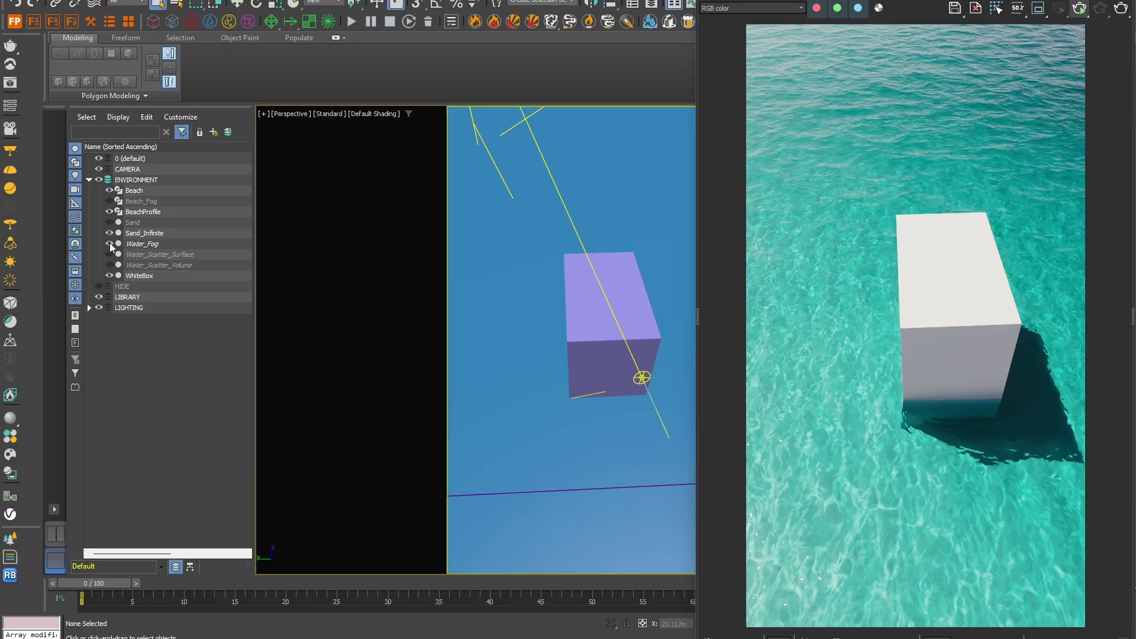
{"action": "left_click", "coordinate": [109, 242]}
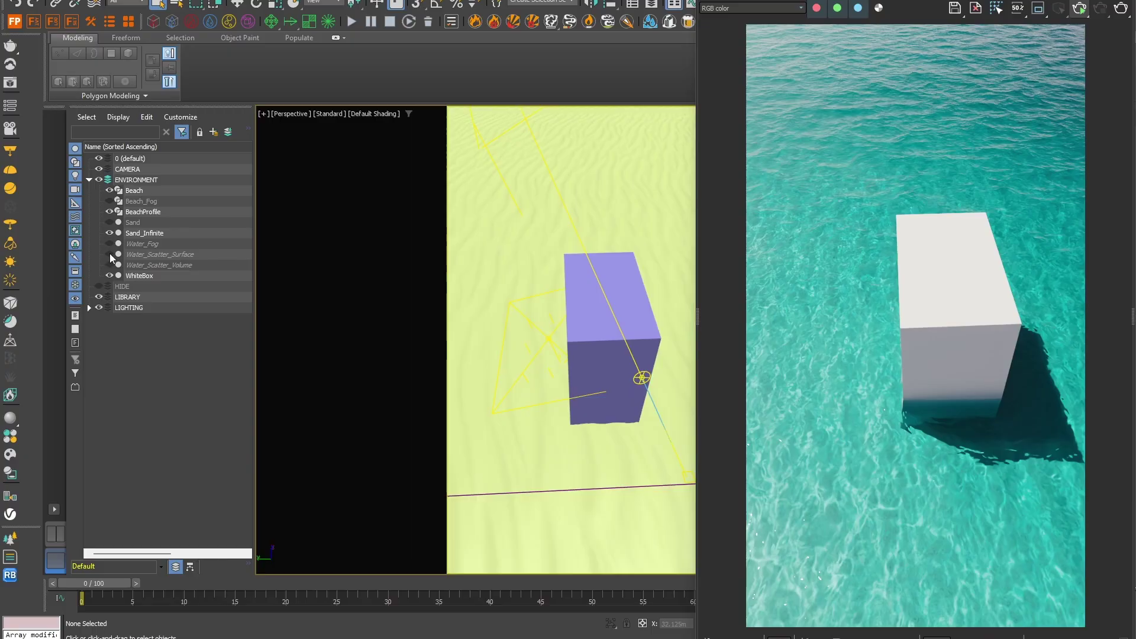
{"action": "left_click", "coordinate": [115, 258]}
{"action": "left_click", "coordinate": [108, 265]}
{"action": "left_click", "coordinate": [110, 254]}
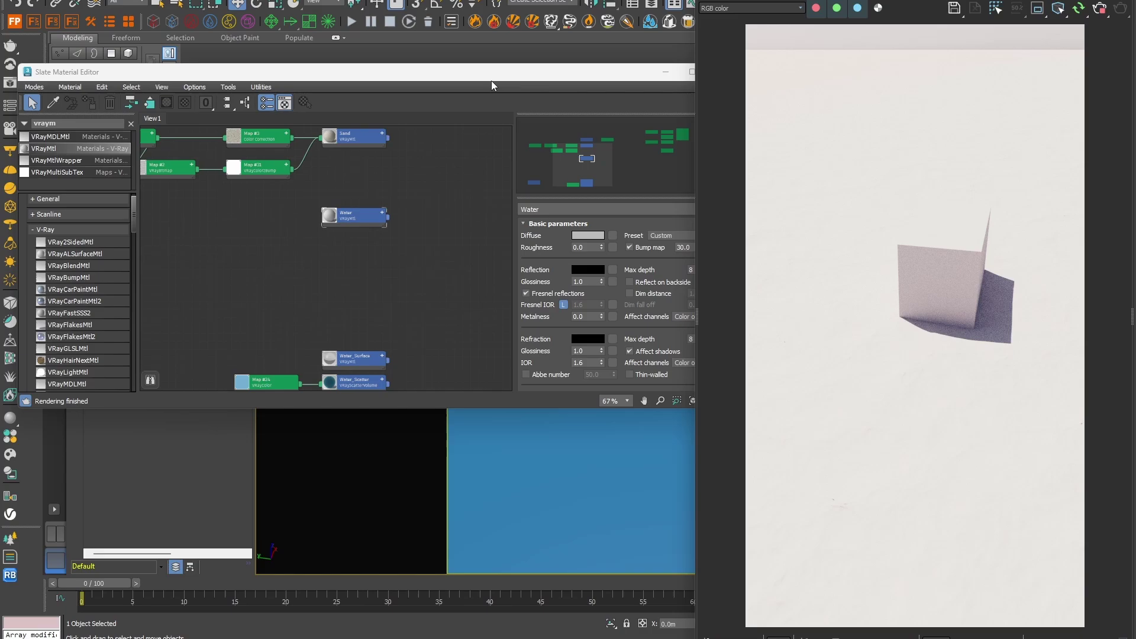
- Set the Water material's reflection colour to white and its IOR to 1.33
{"action": "left_click_drag", "start_coordinate": [491, 81], "coordinate": [468, 77]}
{"action": "left_click", "coordinate": [588, 269]}
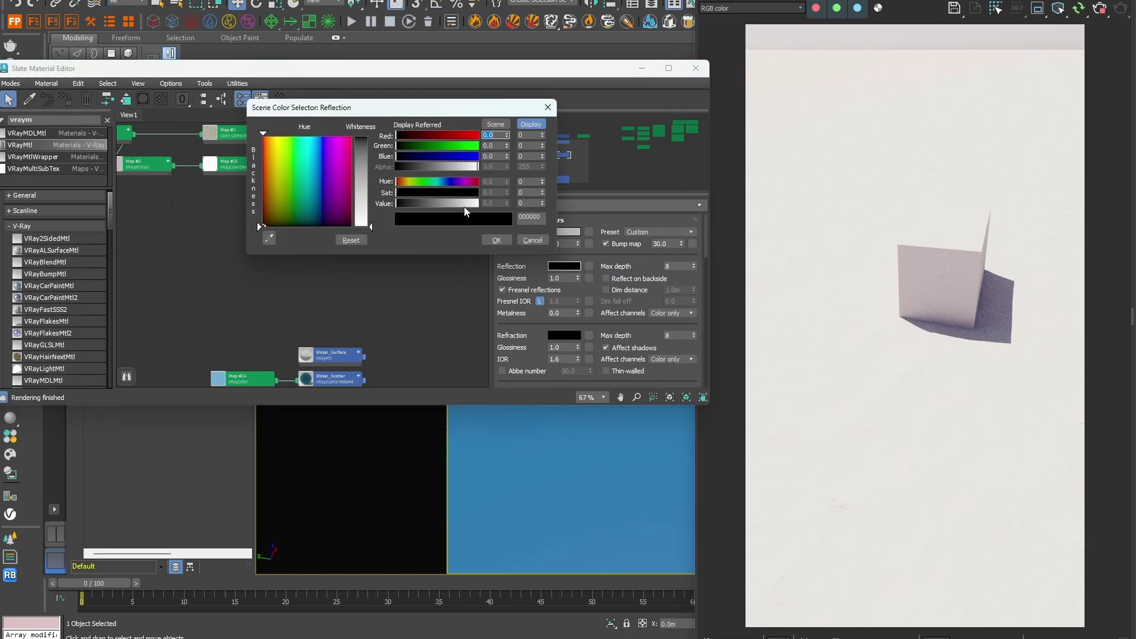
{"action": "left_click", "coordinate": [497, 239]}
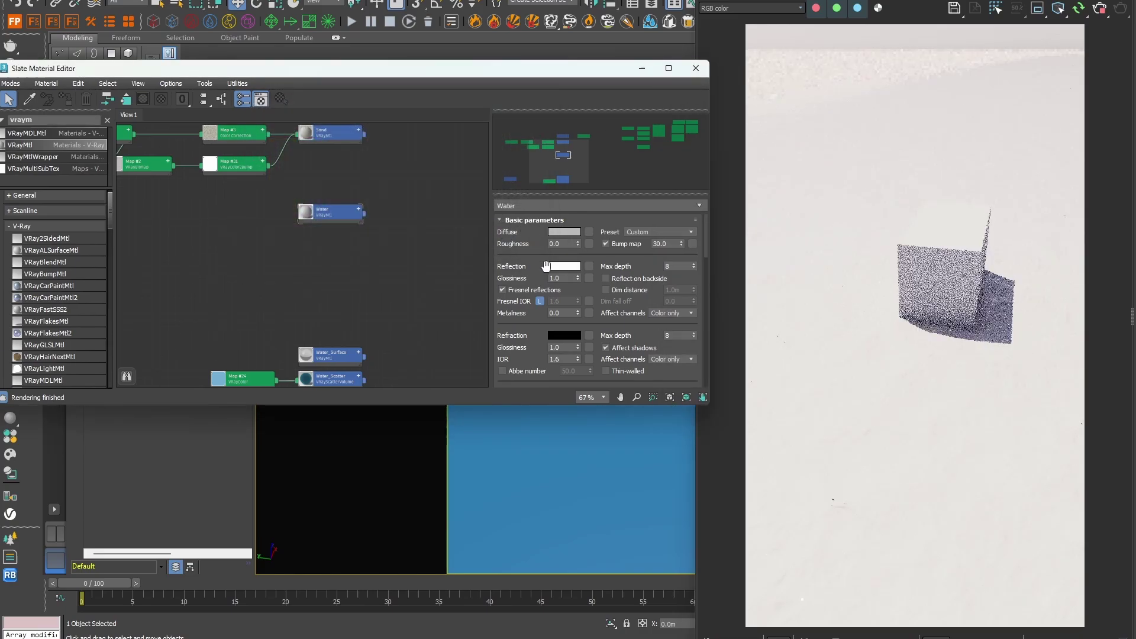
{"action": "scroll", "coordinate": [557, 302], "scroll_direction": "down", "scroll_amount": 2}
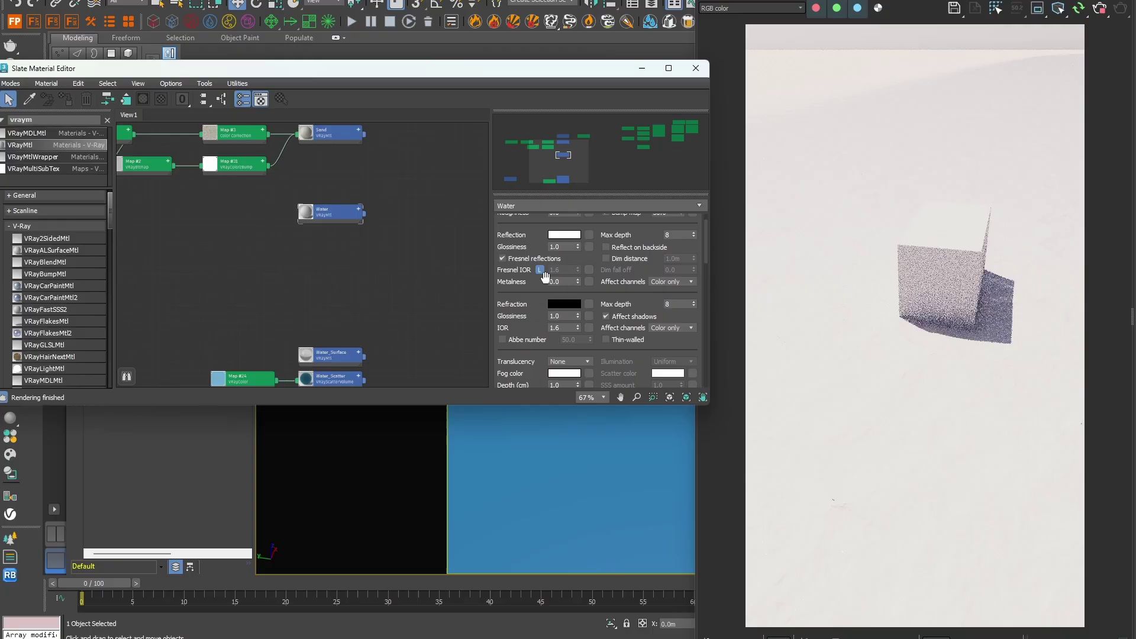
{"action": "double_click", "coordinate": [560, 327]}
{"action": "type", "text": "1.33"}
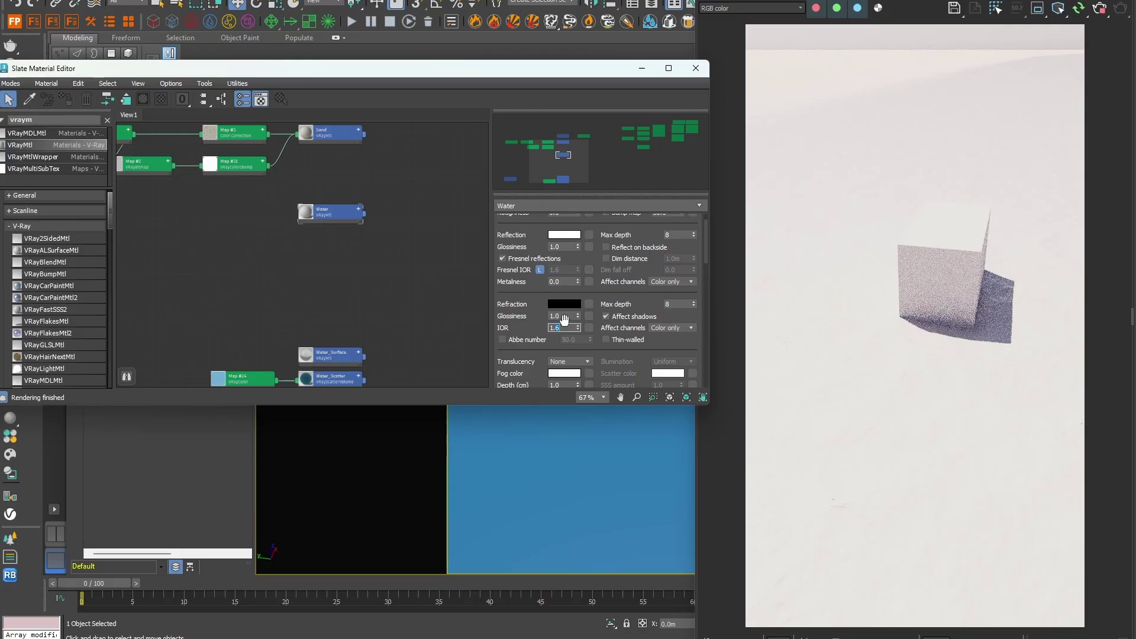
- Make the refraction colour white with glossiness 0.98 and pick a cyan 00DEFF fog colour
{"action": "left_click", "coordinate": [563, 304]}
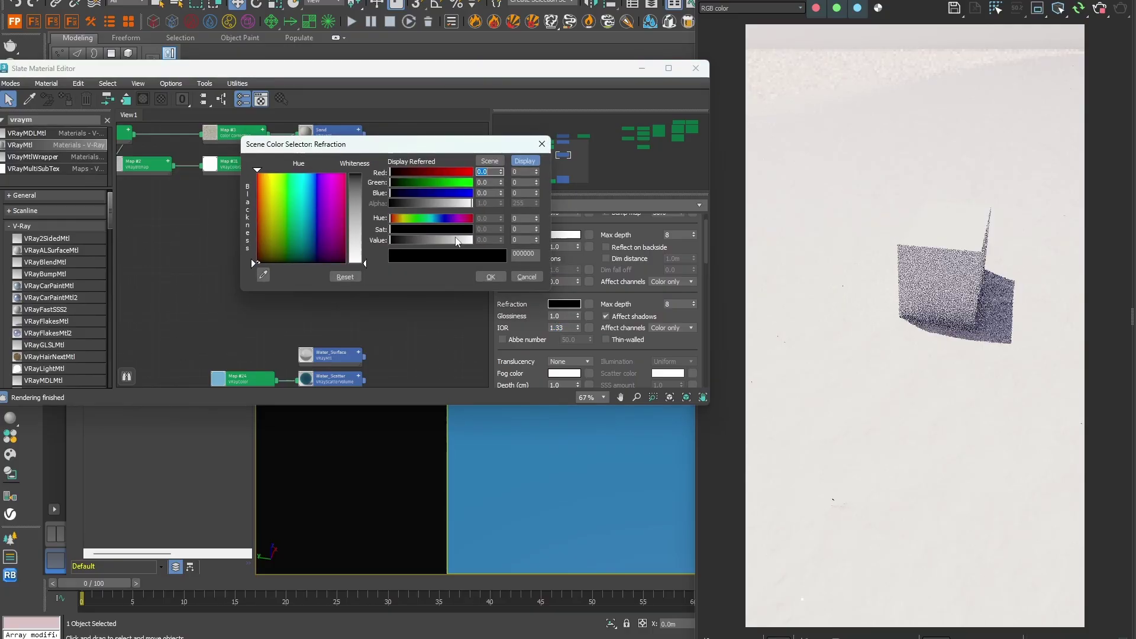
{"action": "left_click_drag", "start_coordinate": [537, 244], "coordinate": [538, 240]}
{"action": "left_click", "coordinate": [498, 277]}
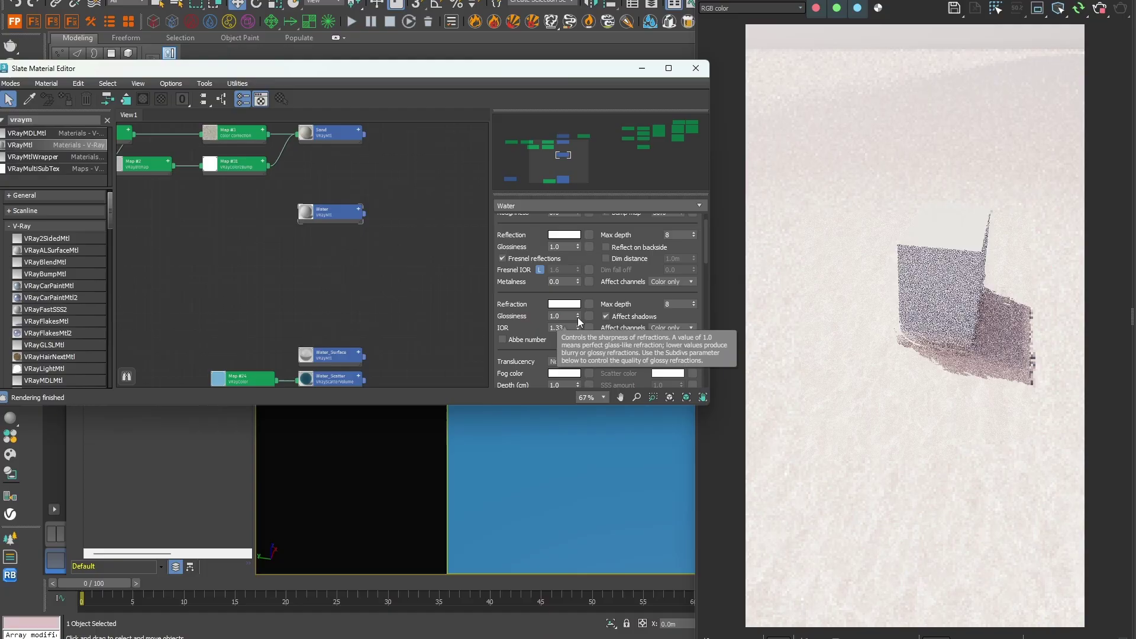
{"action": "left_click", "coordinate": [577, 318]}
{"action": "left_click", "coordinate": [577, 318]}
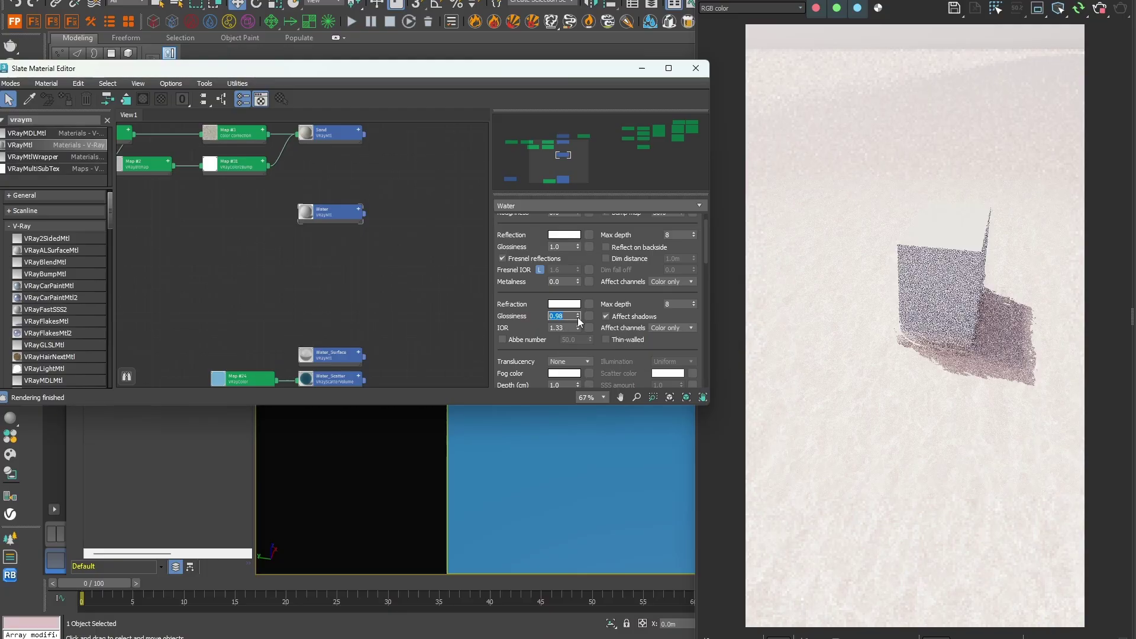
{"action": "scroll", "coordinate": [568, 284], "scroll_direction": "down", "scroll_amount": 3}
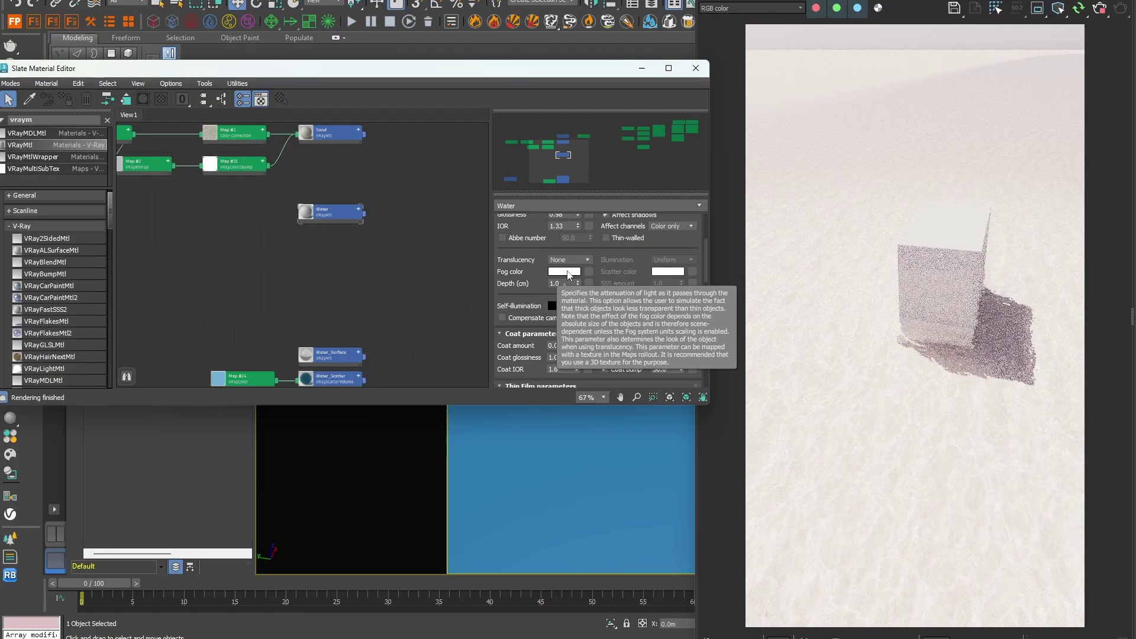
{"action": "left_click", "coordinate": [568, 275]}
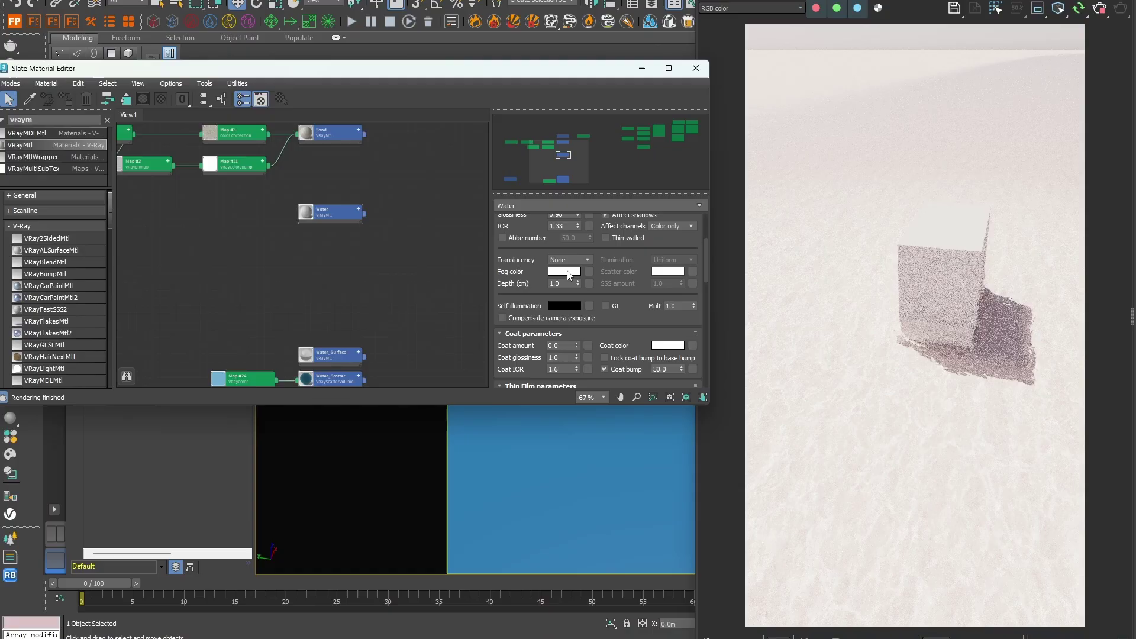
{"action": "left_click", "coordinate": [443, 187]}
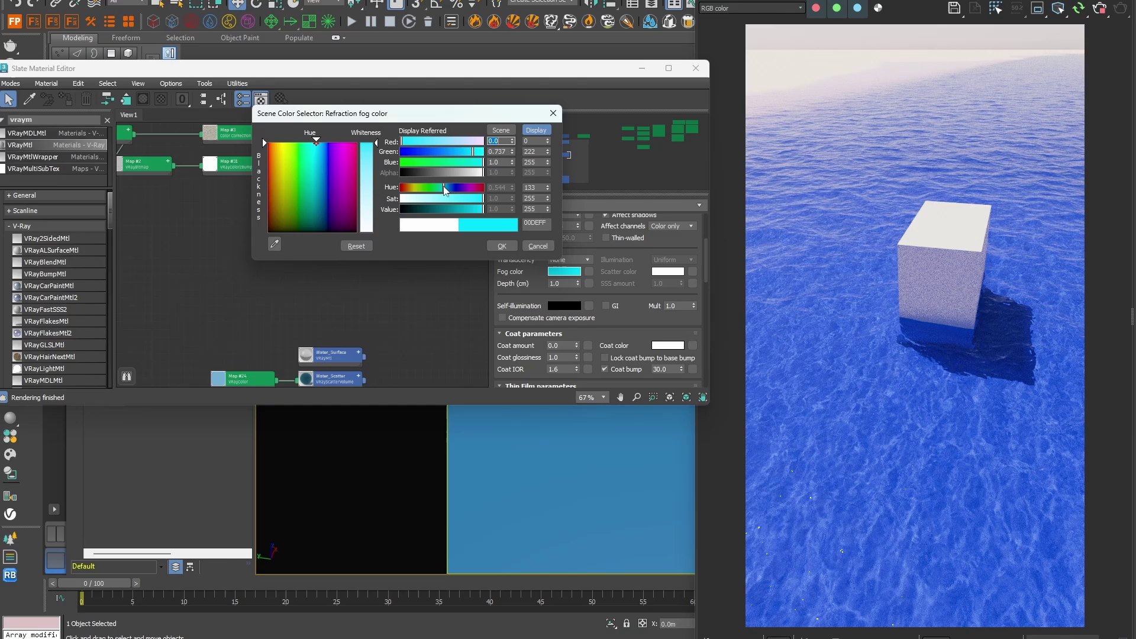
- Tune the Water fog colour to hue about 130, value 250 and saturation 250
{"action": "left_click", "coordinate": [497, 246]}
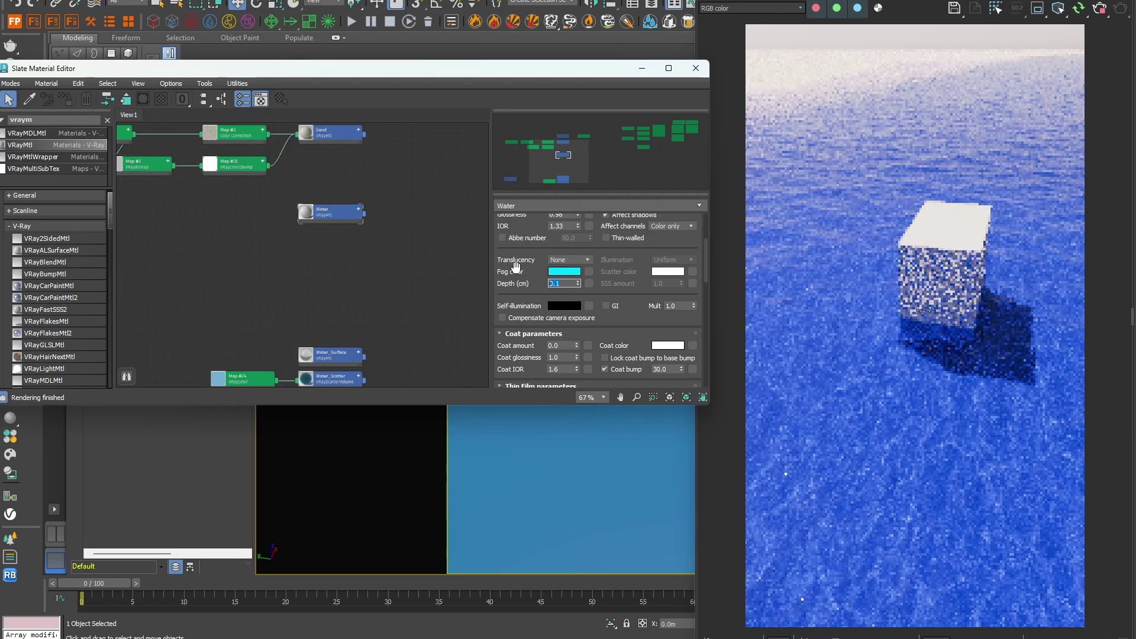
{"action": "left_click", "coordinate": [562, 272]}
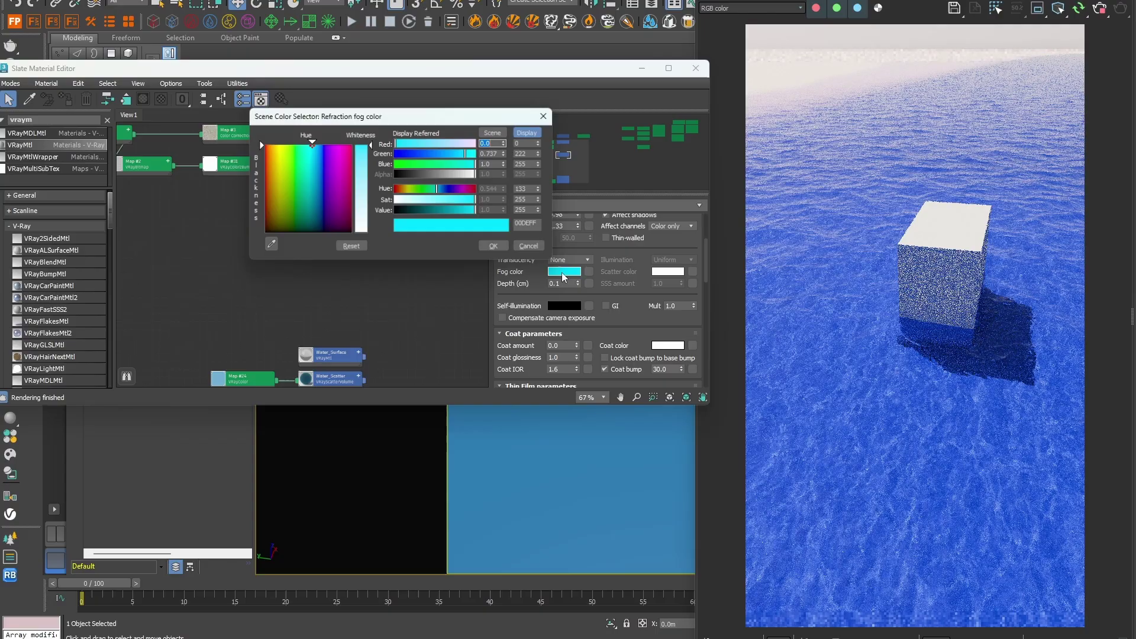
{"action": "left_click", "coordinate": [542, 191]}
{"action": "left_click", "coordinate": [542, 191]}
{"action": "left_click", "coordinate": [542, 191]}
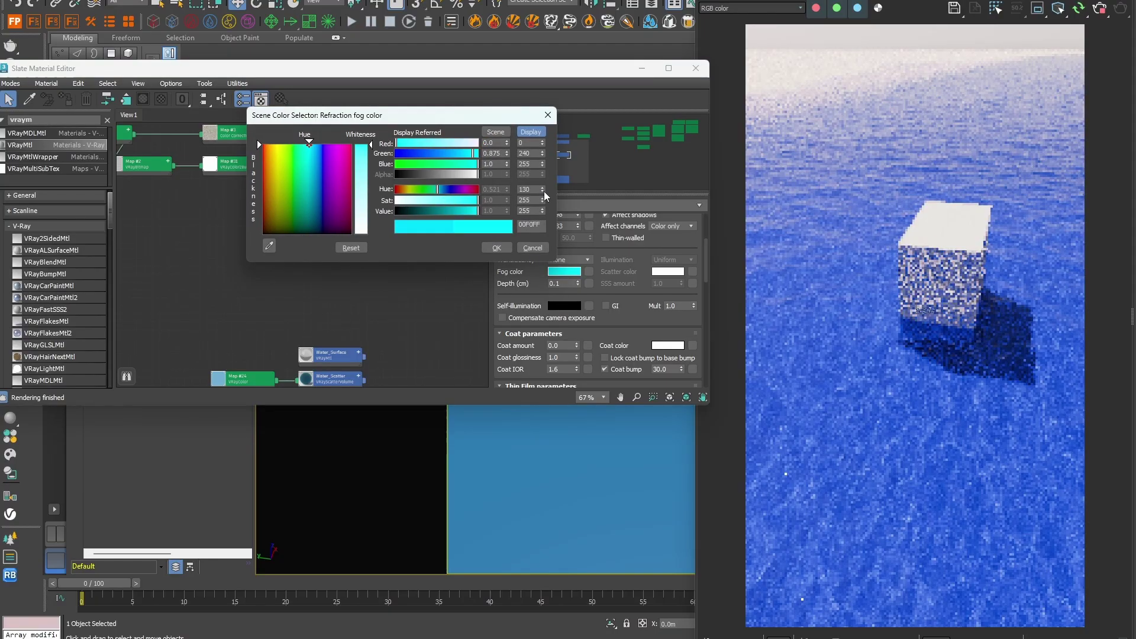
{"action": "left_click", "coordinate": [544, 191]}
{"action": "left_click", "coordinate": [543, 191]}
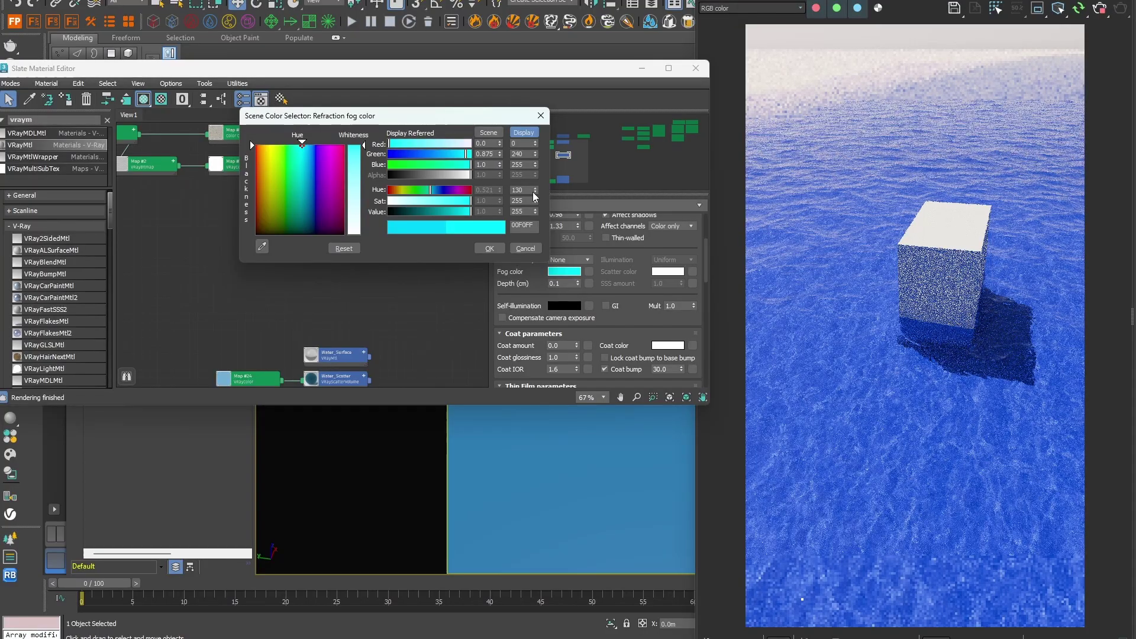
{"action": "double_click", "coordinate": [517, 211]}
{"action": "type", "text": "250"}
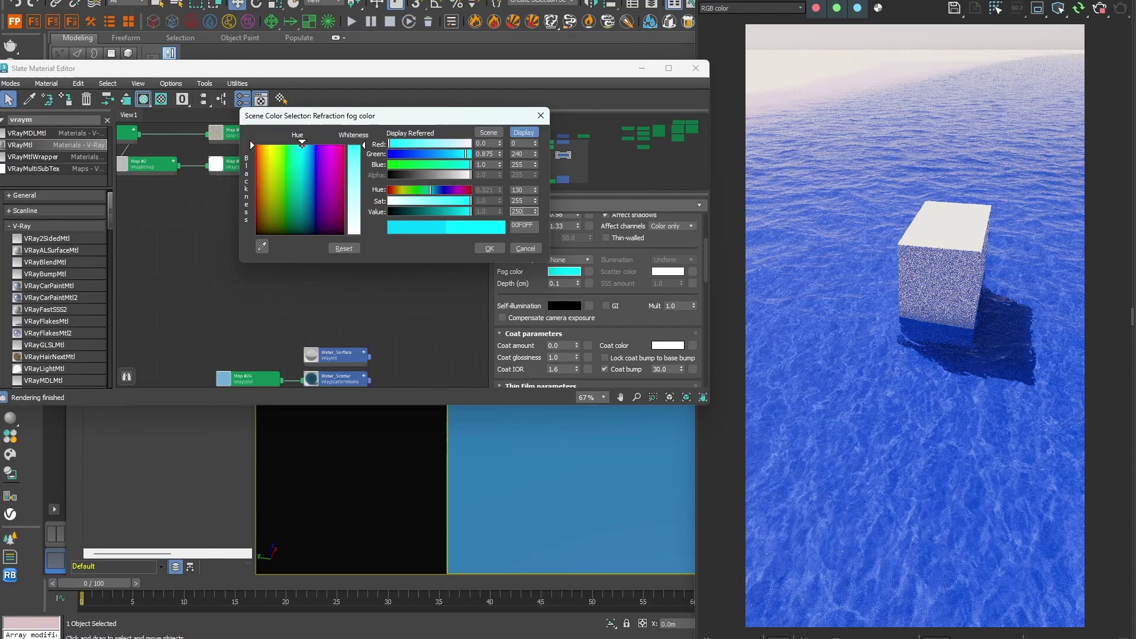
{"action": "double_click", "coordinate": [524, 201]}
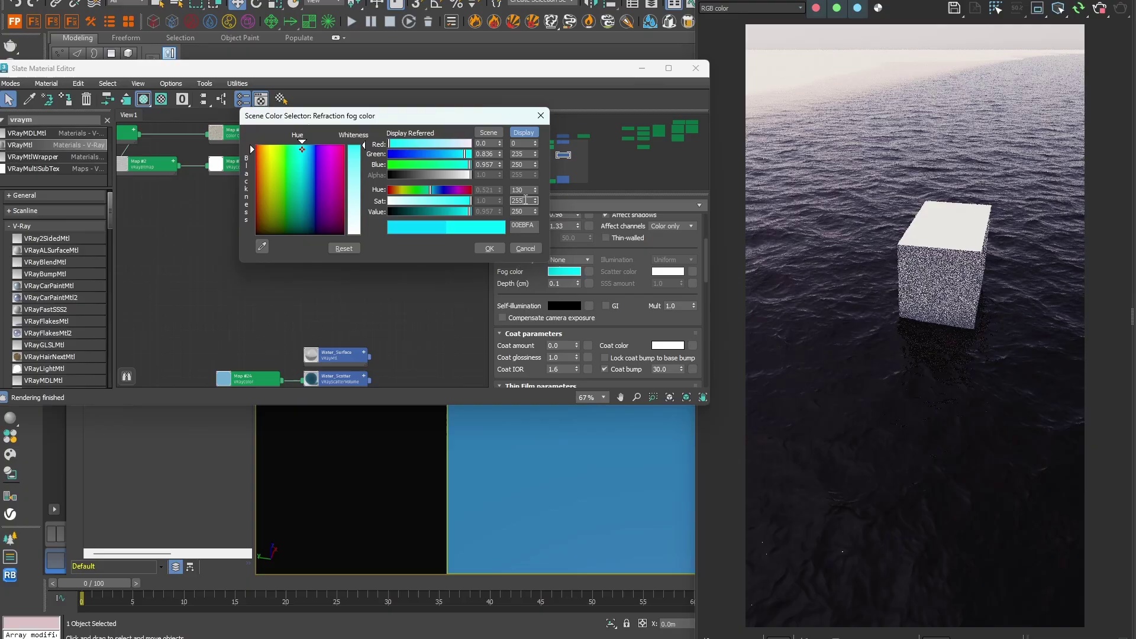
{"action": "type", "text": "250"}
{"action": "key", "text": "Return"}
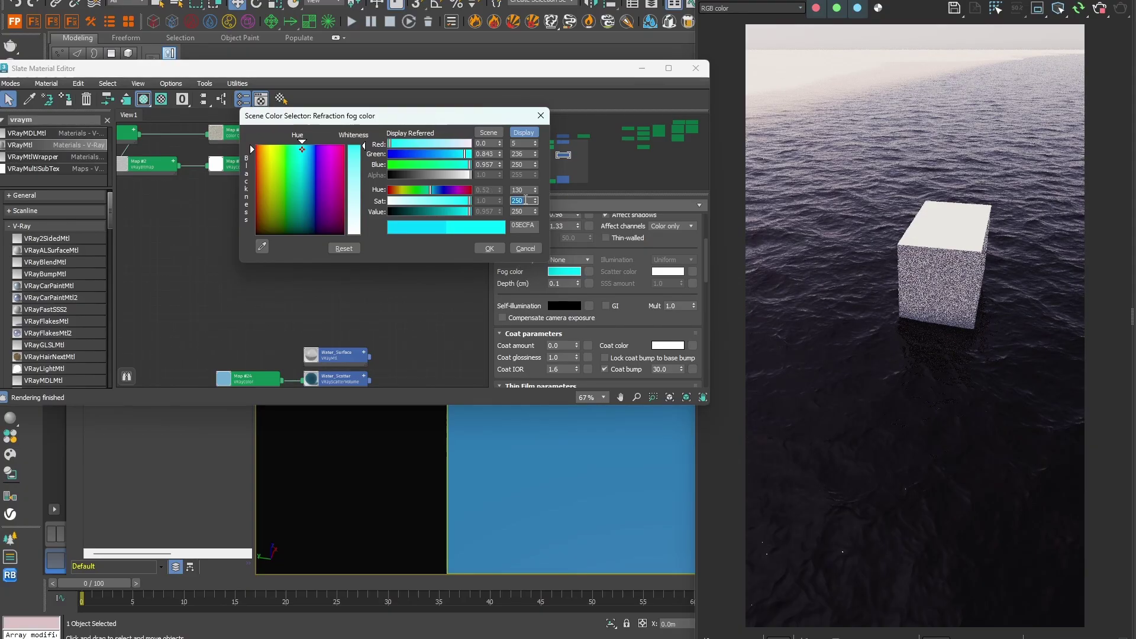
{"action": "left_click", "coordinate": [489, 248]}
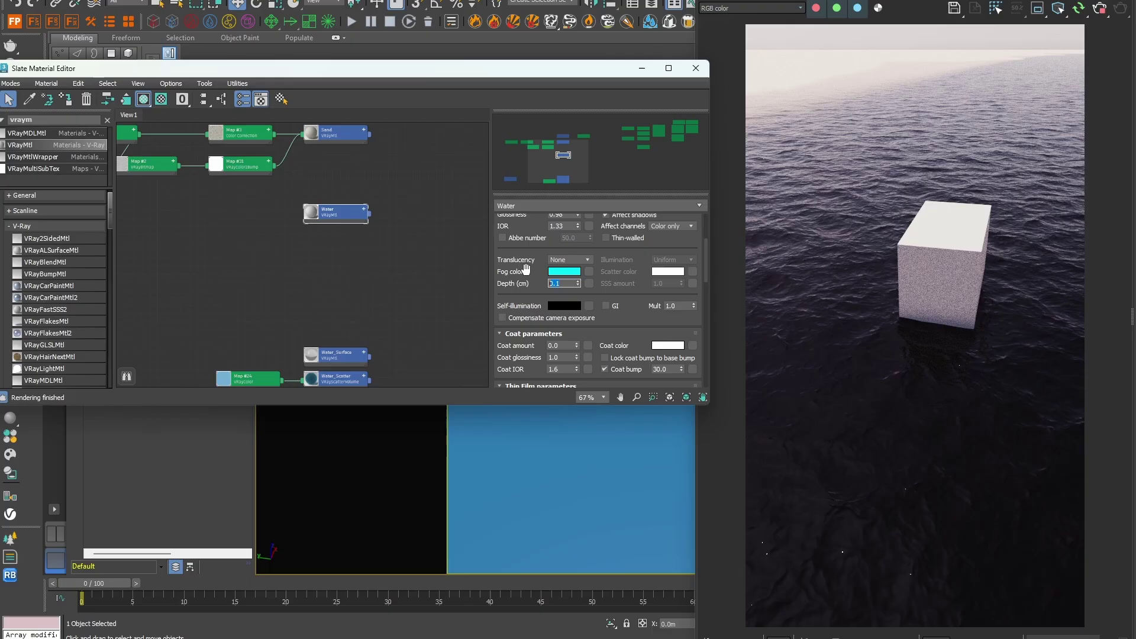
- Set the fog depth to 10 cm and lower the fog colour's saturation to lighten the water
{"action": "type", "text": "1"}
{"action": "key", "text": "Return"}
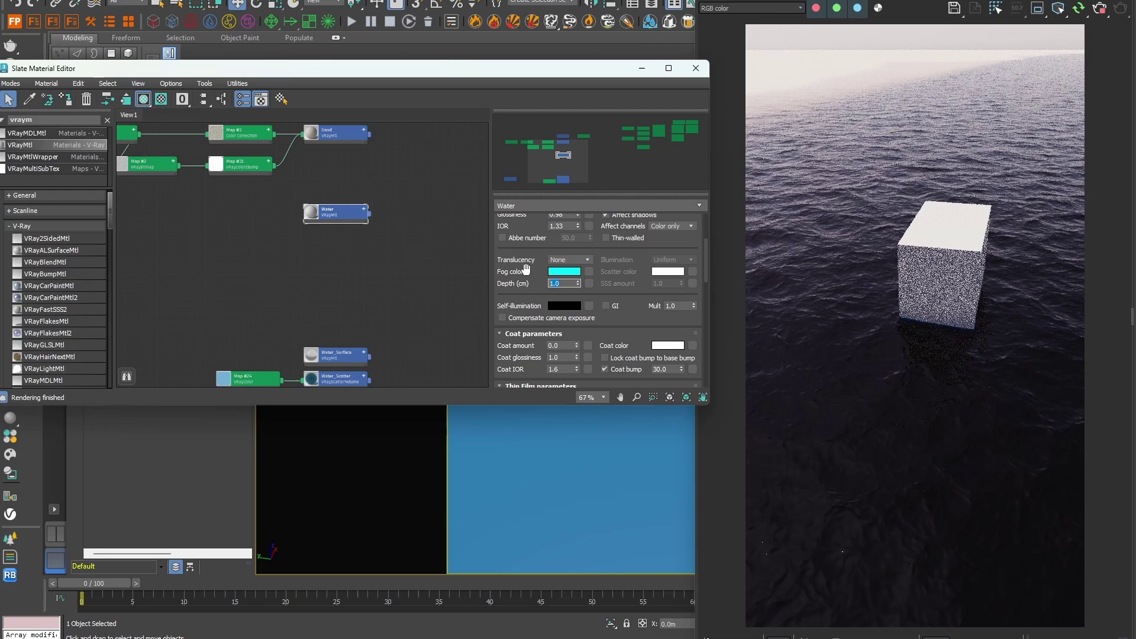
{"action": "type", "text": "10"}
{"action": "key", "text": "Return"}
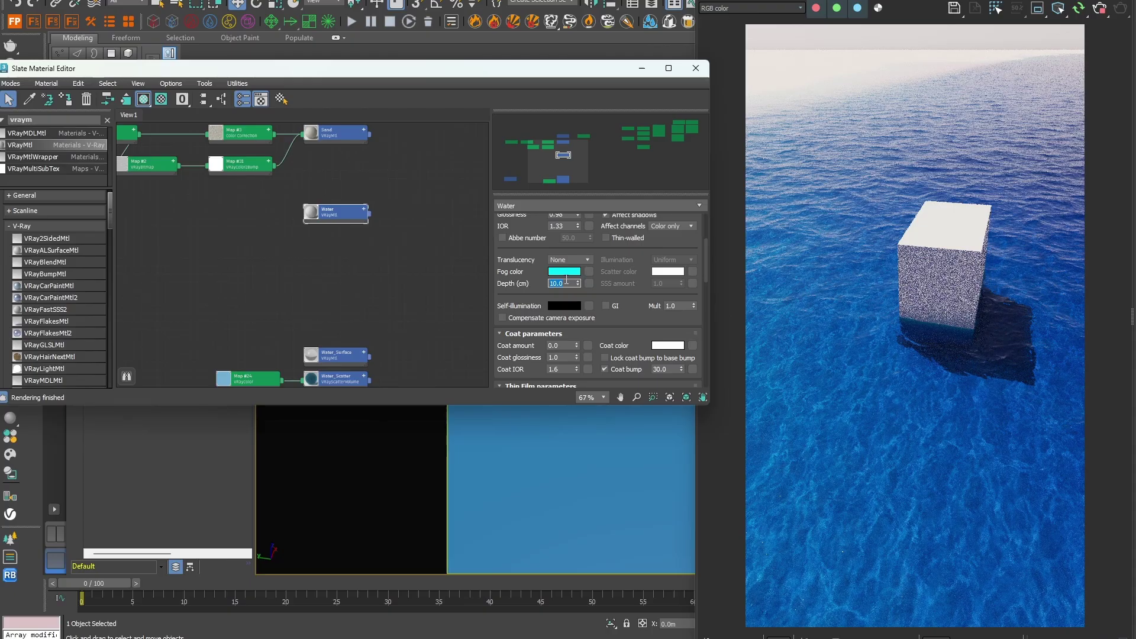
{"action": "left_click", "coordinate": [565, 272]}
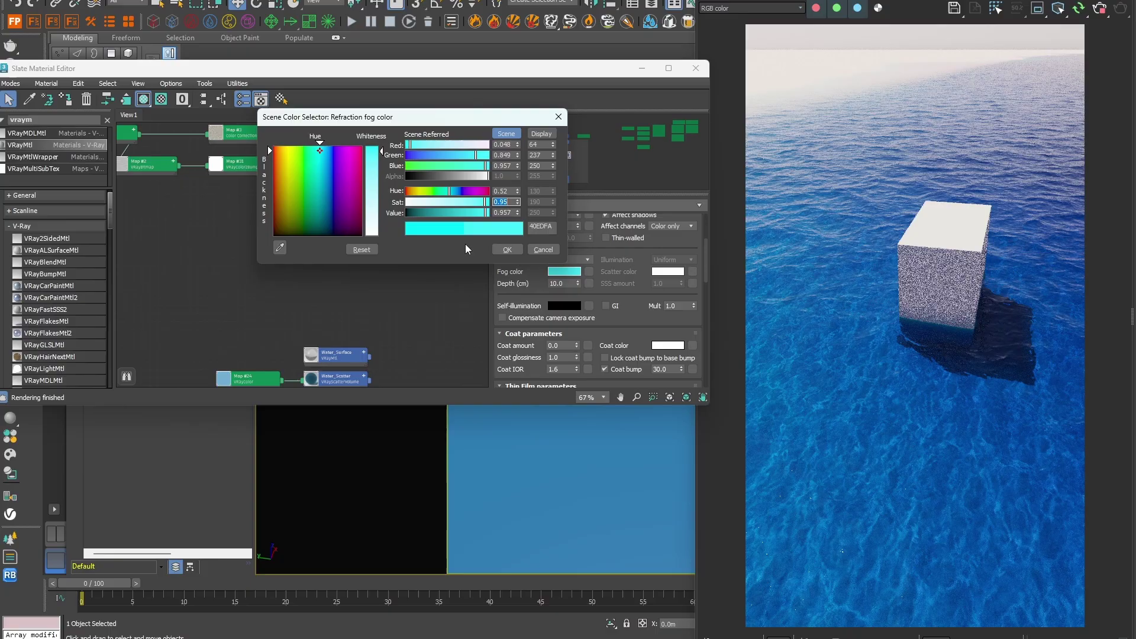
{"action": "left_click", "coordinate": [414, 203]}
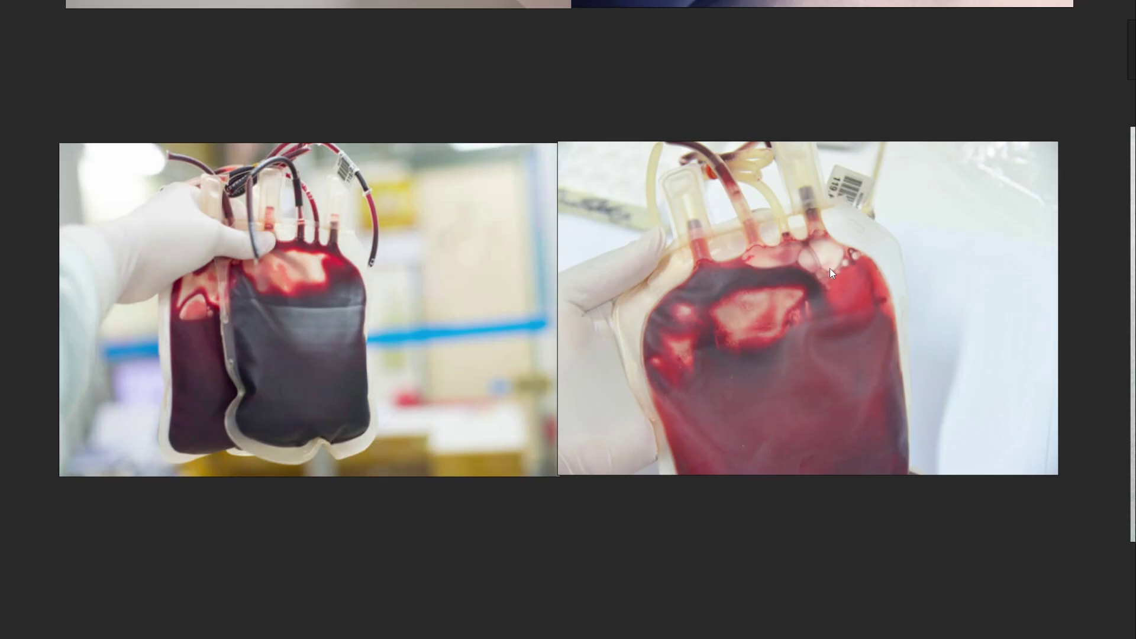
- Scroll through the blood reference photos of tubes, donor bags and arterial versus venous samples
{"action": "scroll", "coordinate": [757, 335], "scroll_direction": "down", "scroll_amount": 3}
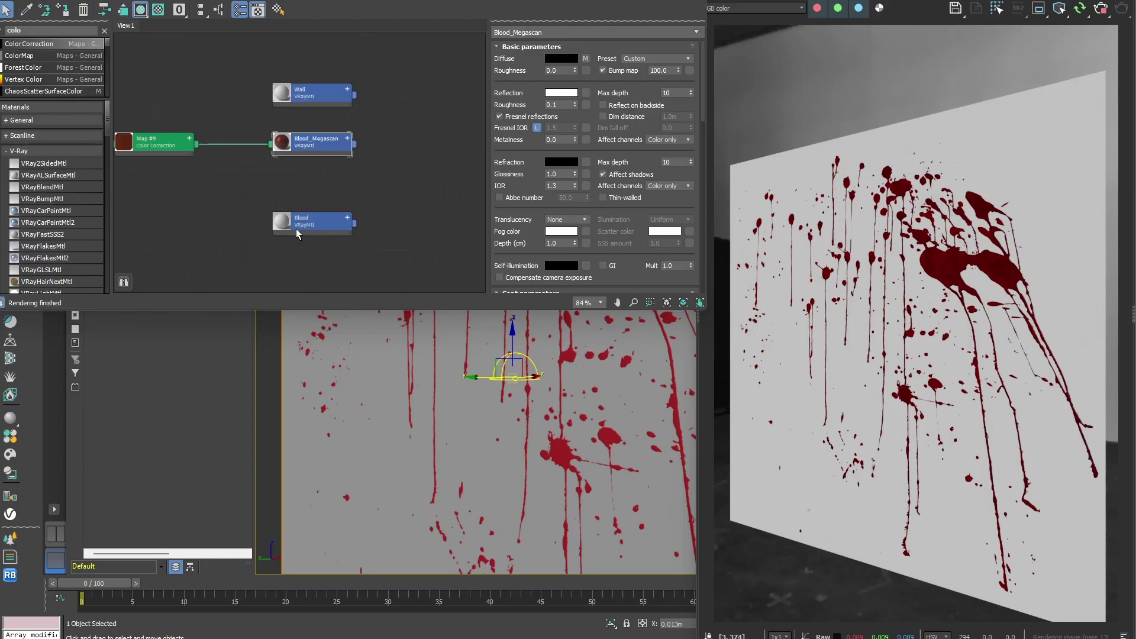
- Assign the Blood material to the selected wall
{"action": "left_click", "coordinate": [296, 229]}
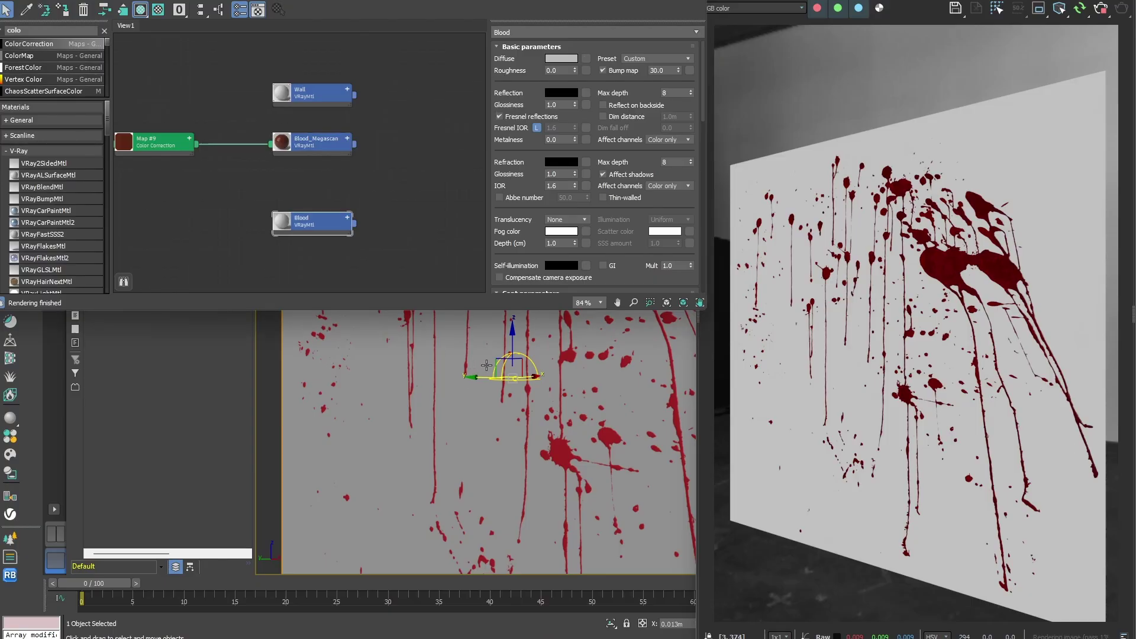
{"action": "scroll", "coordinate": [526, 365], "scroll_direction": "up", "scroll_amount": 2}
{"action": "scroll", "coordinate": [533, 365], "scroll_direction": "up", "scroll_amount": 1}
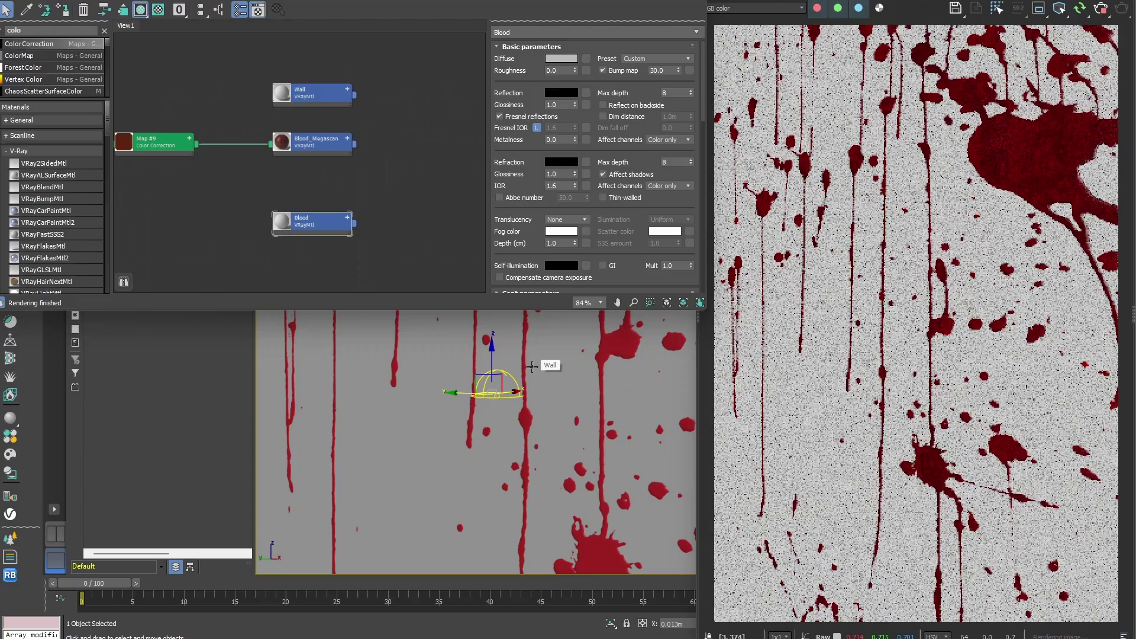
{"action": "right_click", "coordinate": [329, 218]}
{"action": "left_click", "coordinate": [353, 240]}
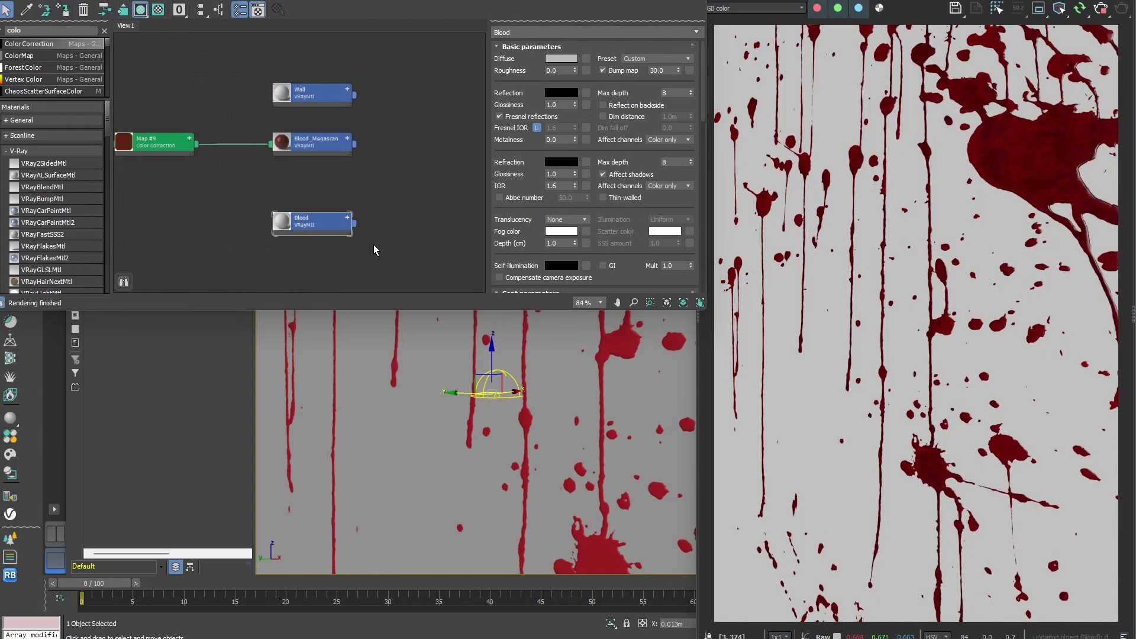
{"action": "middle_click_drag", "start_coordinate": [374, 244], "coordinate": [360, 208]}
- Set the Blood reflection colour to white and the IOR to 1.3
{"action": "left_click", "coordinate": [561, 92]}
{"action": "left_click_drag", "start_coordinate": [423, 201], "coordinate": [473, 204]}
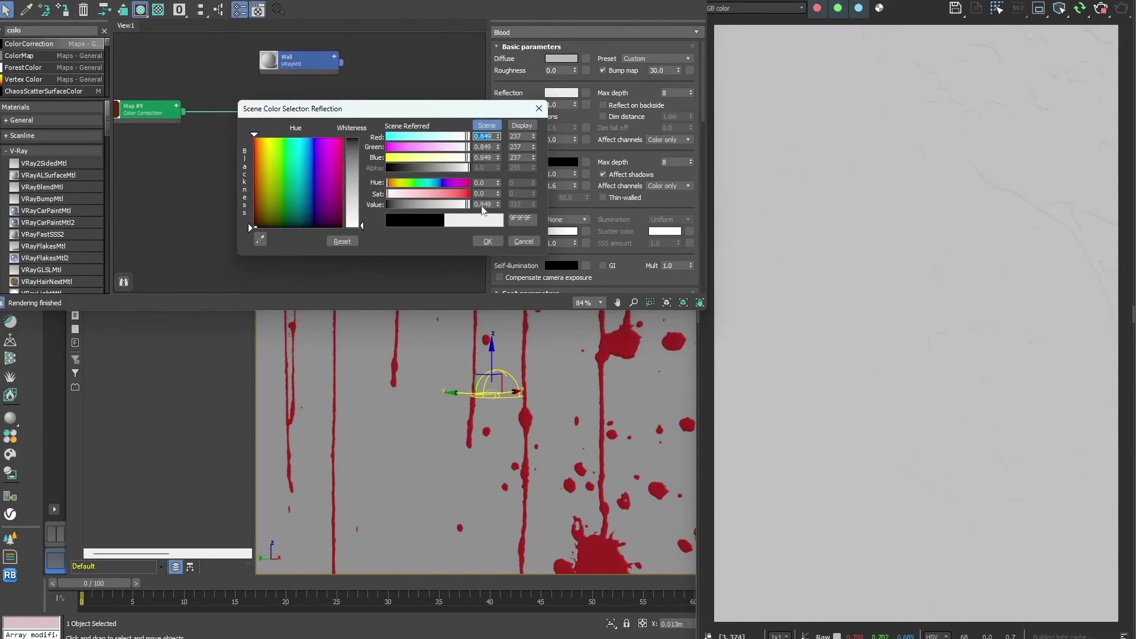
{"action": "left_click", "coordinate": [498, 242]}
{"action": "double_click", "coordinate": [559, 185]}
{"action": "type", "text": "1.3"}
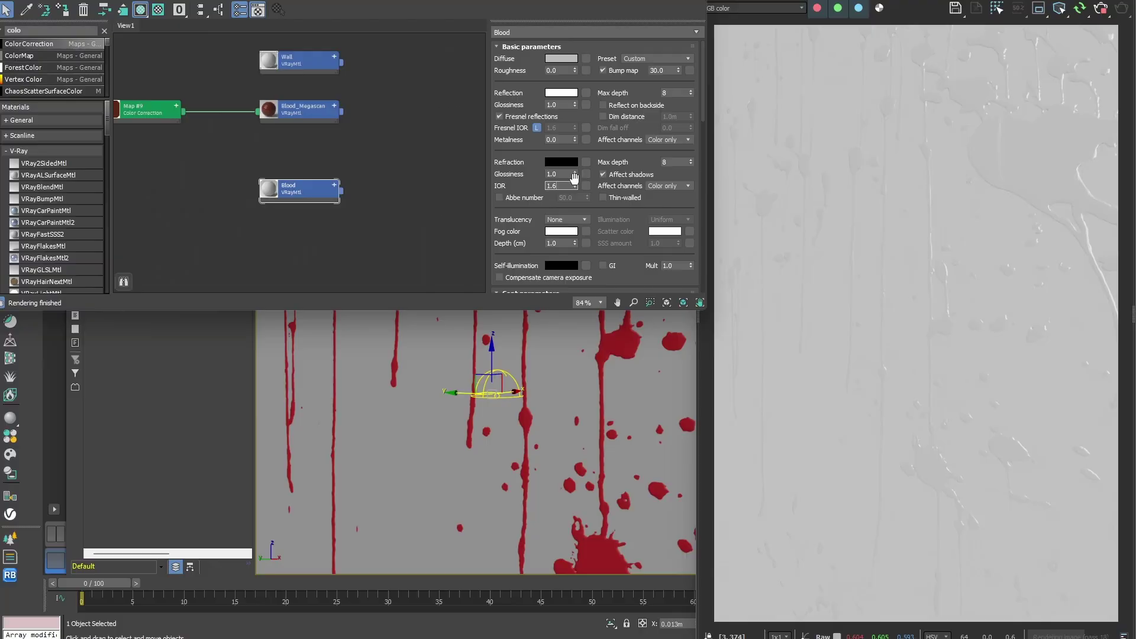
{"action": "key", "text": "Return"}
- Make the Blood diffuse colour black and the refraction colour white
{"action": "left_click", "coordinate": [561, 58]}
{"action": "left_click_drag", "start_coordinate": [420, 168], "coordinate": [365, 171]}
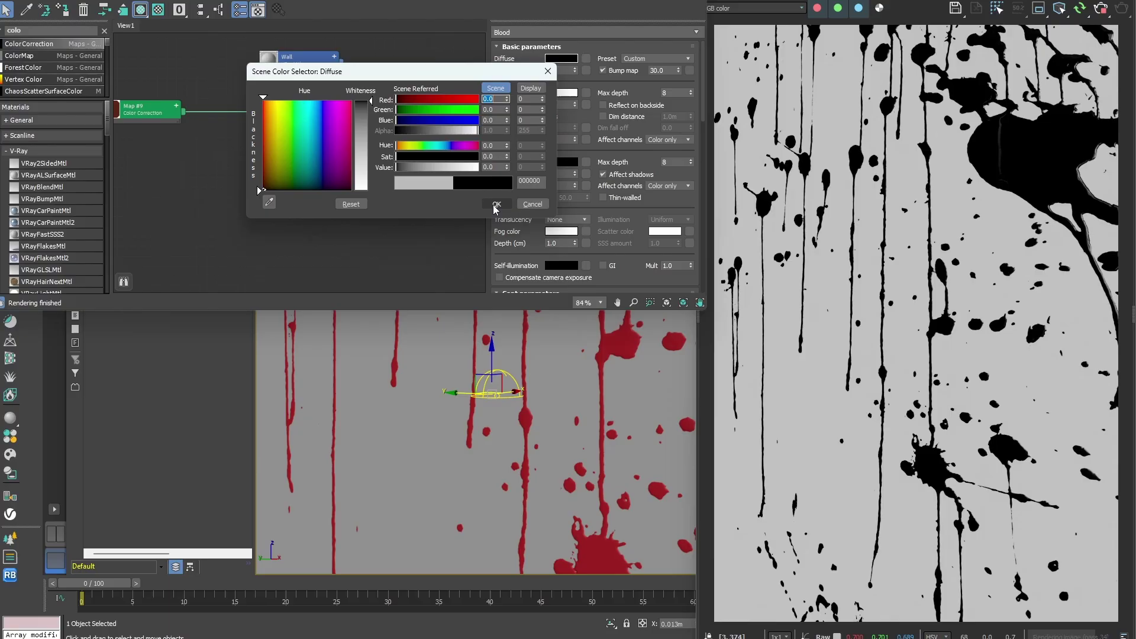
{"action": "left_click", "coordinate": [495, 204]}
{"action": "left_click", "coordinate": [561, 162]}
{"action": "type", "text": "1.3"}
{"action": "key", "text": "Return"}
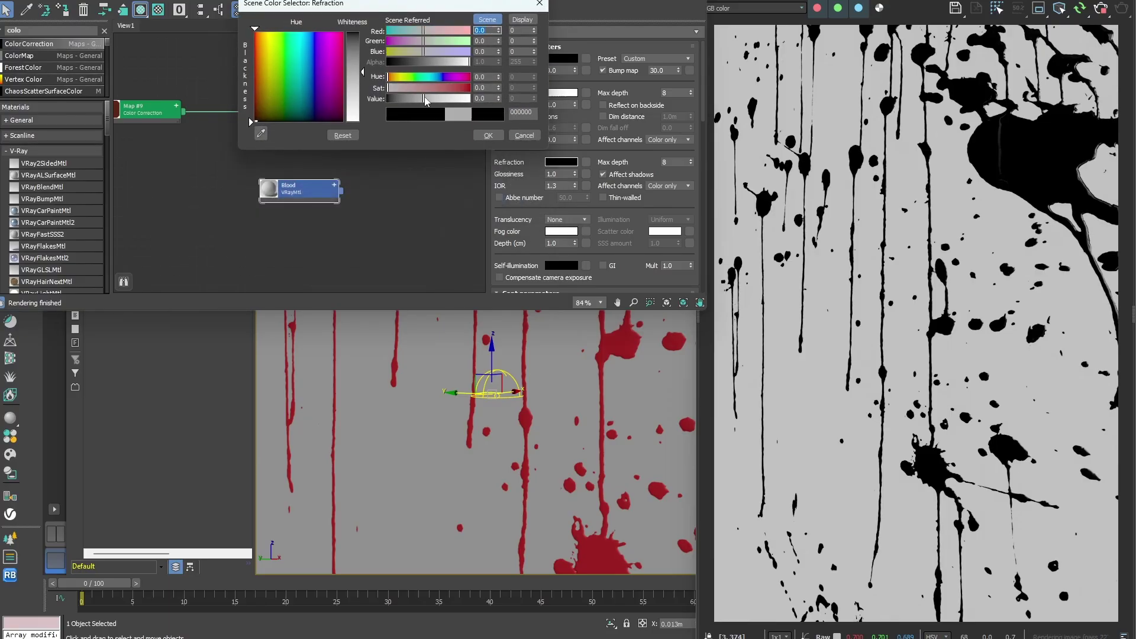
{"action": "left_click", "coordinate": [488, 136]}
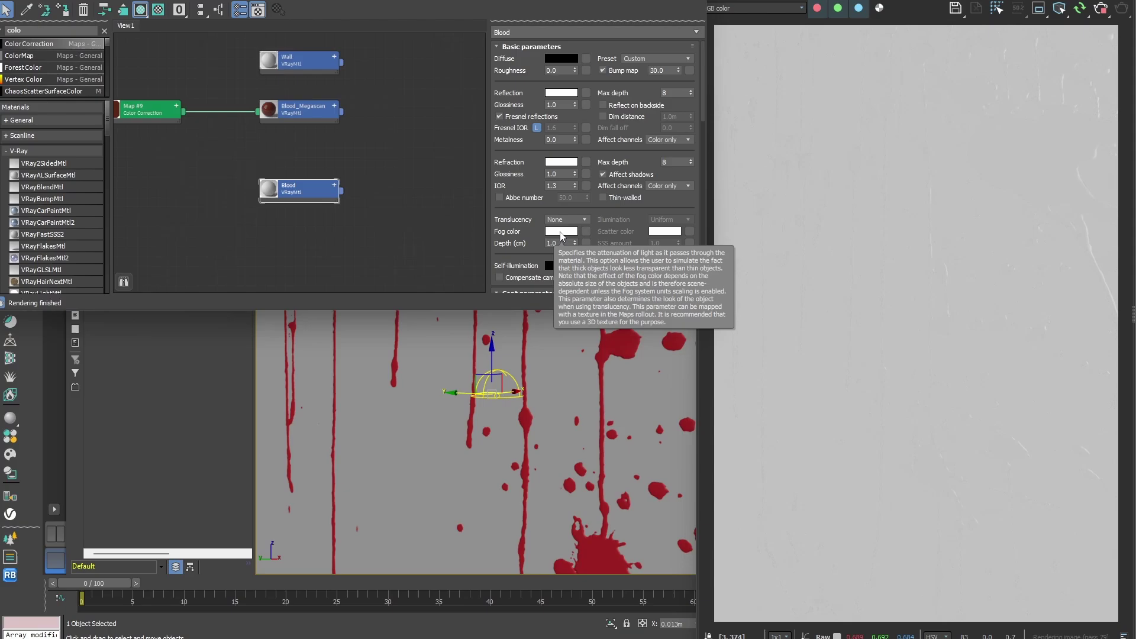
- Set the Blood fog colour to orange: saturation 0.95, value 0.95, hue 0.06
{"action": "left_click", "coordinate": [561, 231]}
{"action": "double_click", "coordinate": [485, 160]}
{"action": "type", "text": "0.95"}
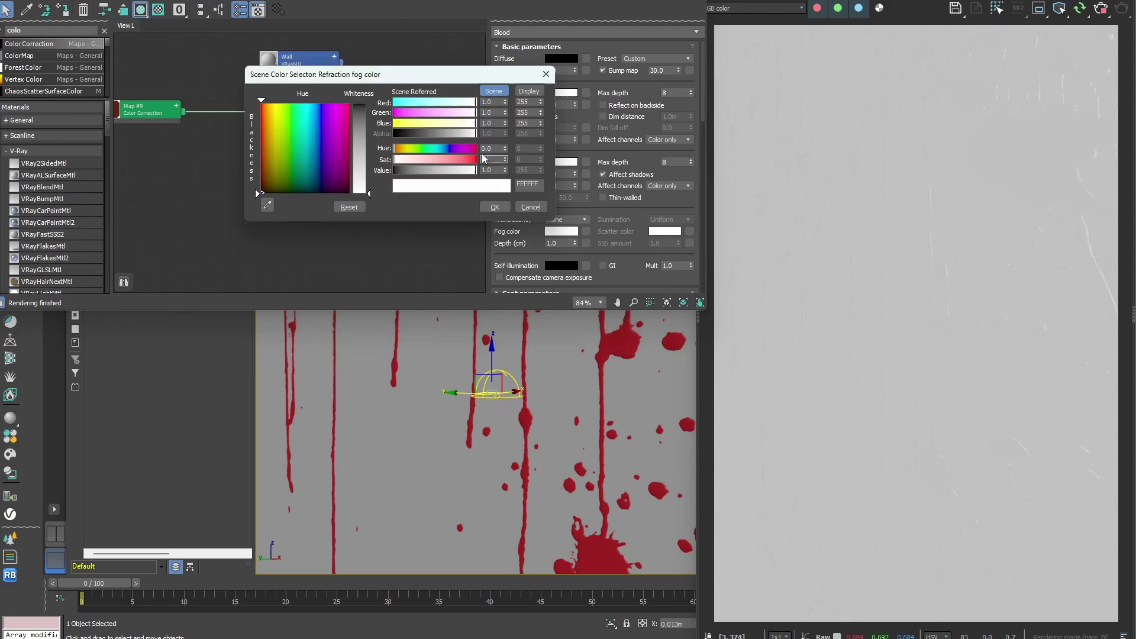
{"action": "key", "text": "Tab"}
{"action": "type", "text": "0.95"}
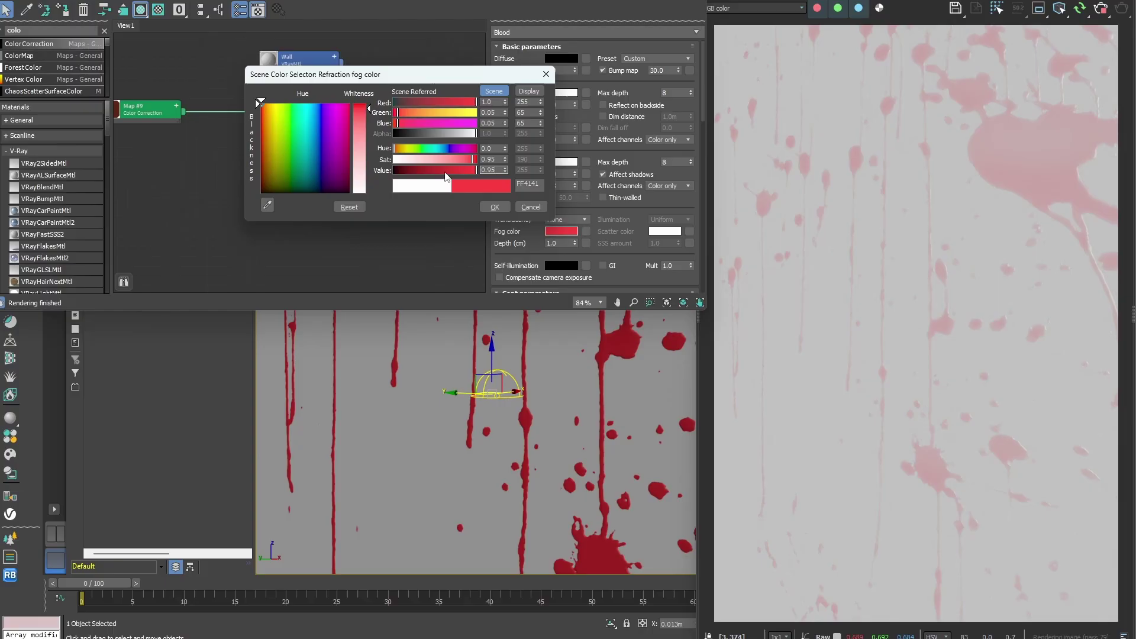
{"action": "left_click", "coordinate": [498, 148]}
{"action": "type", "text": "6"}
{"action": "key", "text": "Return"}
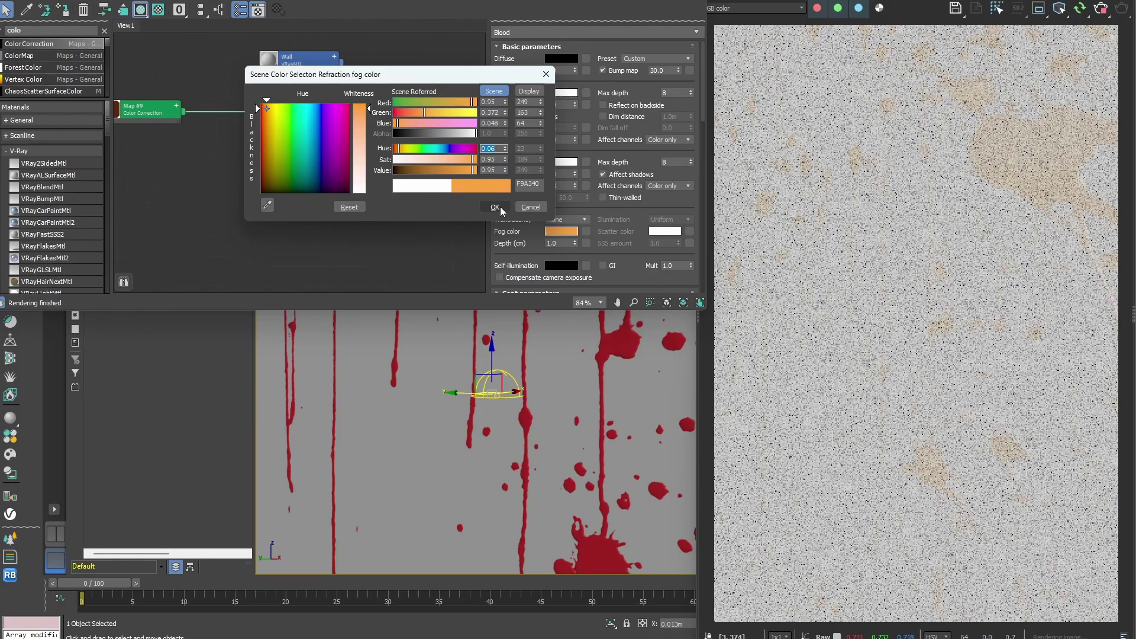
{"action": "left_click", "coordinate": [495, 207]}
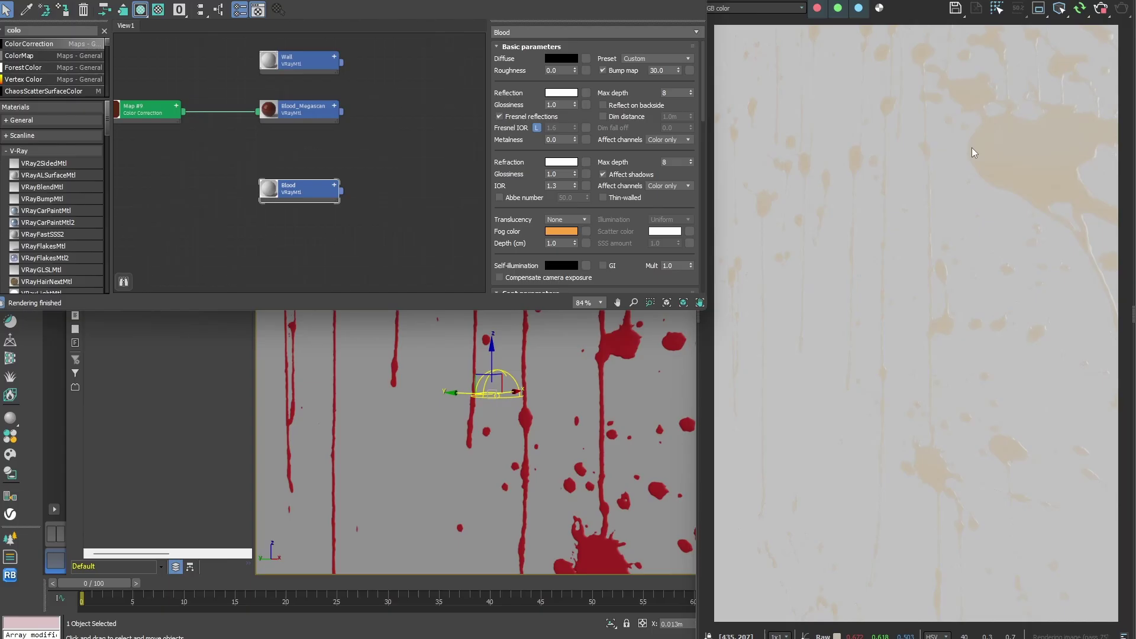
- Lower the Blood fog depth from 0.05 to 0.01 and finally 0.005 cm, then inspect the drips
{"action": "double_click", "coordinate": [554, 243]}
{"action": "type", "text": "0.05"}
{"action": "key", "text": "Return"}
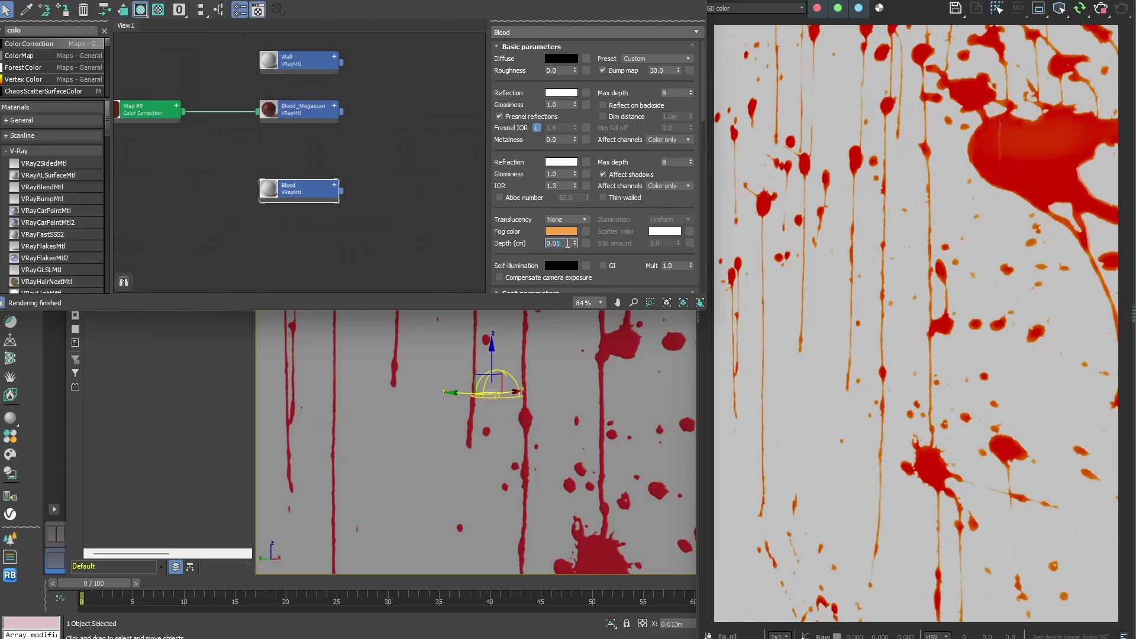
{"action": "type", "text": "0.01"}
{"action": "key", "text": "Return"}
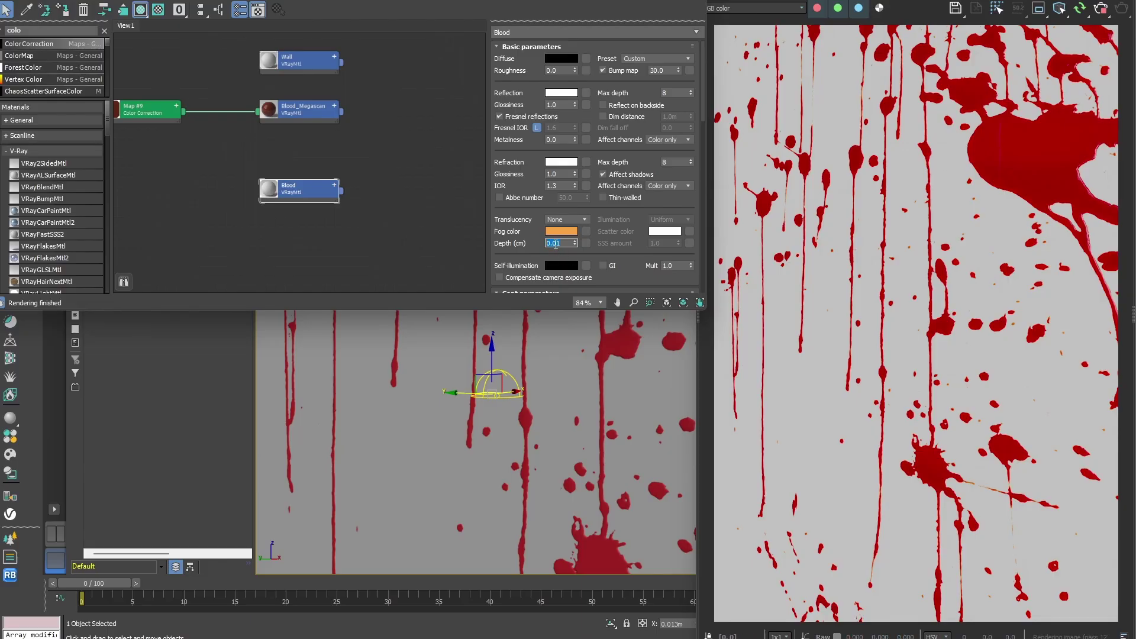
{"action": "type", "text": "0.005"}
{"action": "key", "text": "Return"}
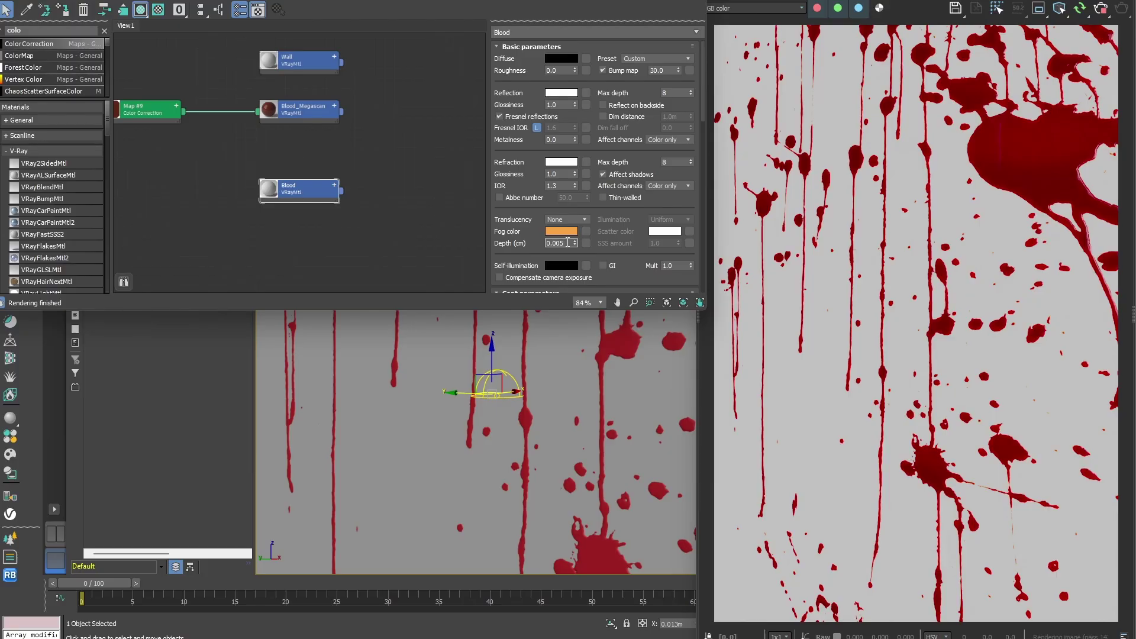
{"action": "mouse_move", "coordinate": [565, 378]}
{"action": "middle_mouse_down", "text": "alt"}
{"action": "mouse_move", "coordinate": [593, 370]}
{"action": "mouse_move", "coordinate": [558, 380]}
{"action": "middle_mouse_up", "text": "alt"}
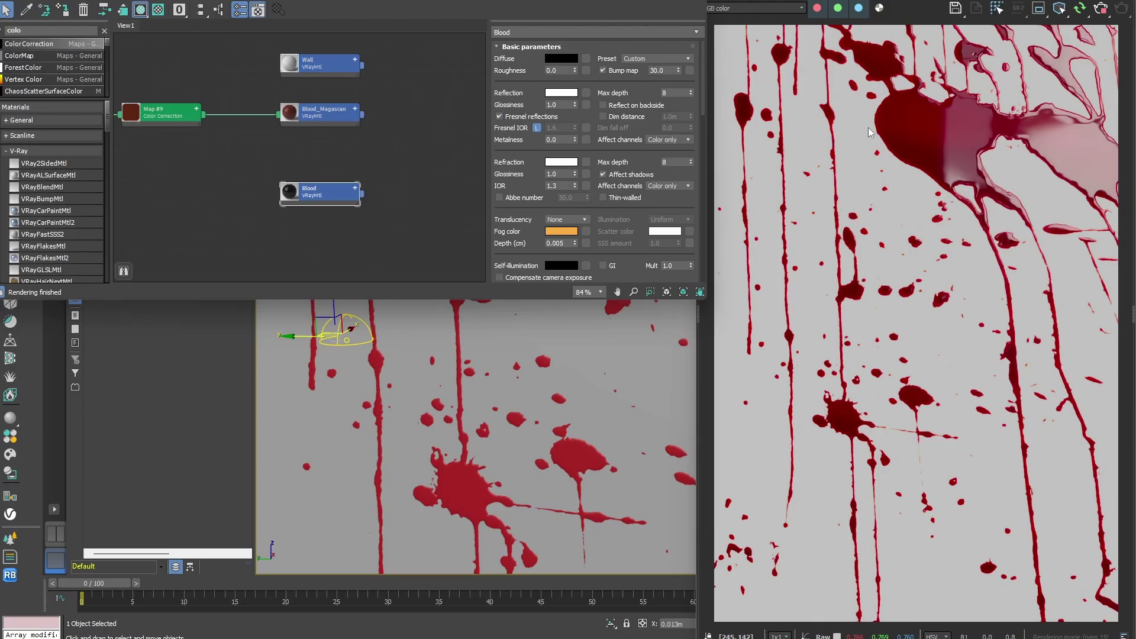
- Zoom into the drips and change the Blood fog depth from 0.004 to 0.007 cm
{"action": "scroll", "coordinate": [414, 355], "scroll_direction": "up", "scroll_amount": 8}
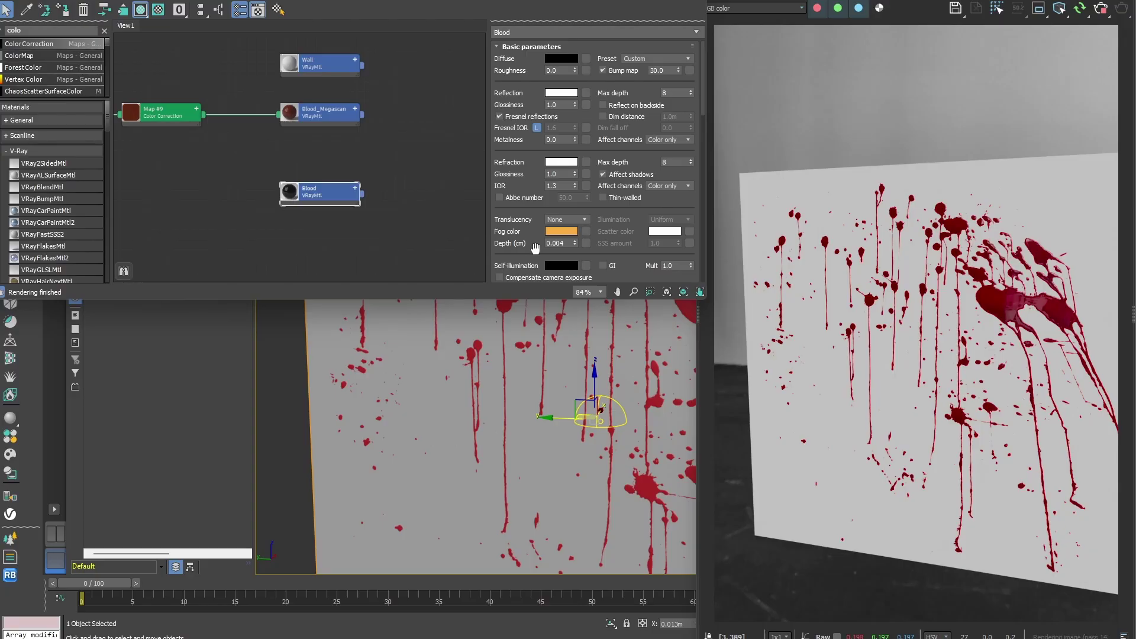
{"action": "left_click_drag", "start_coordinate": [561, 241], "coordinate": [591, 244]}
{"action": "type", "text": "7"}
{"action": "key", "text": "Return"}
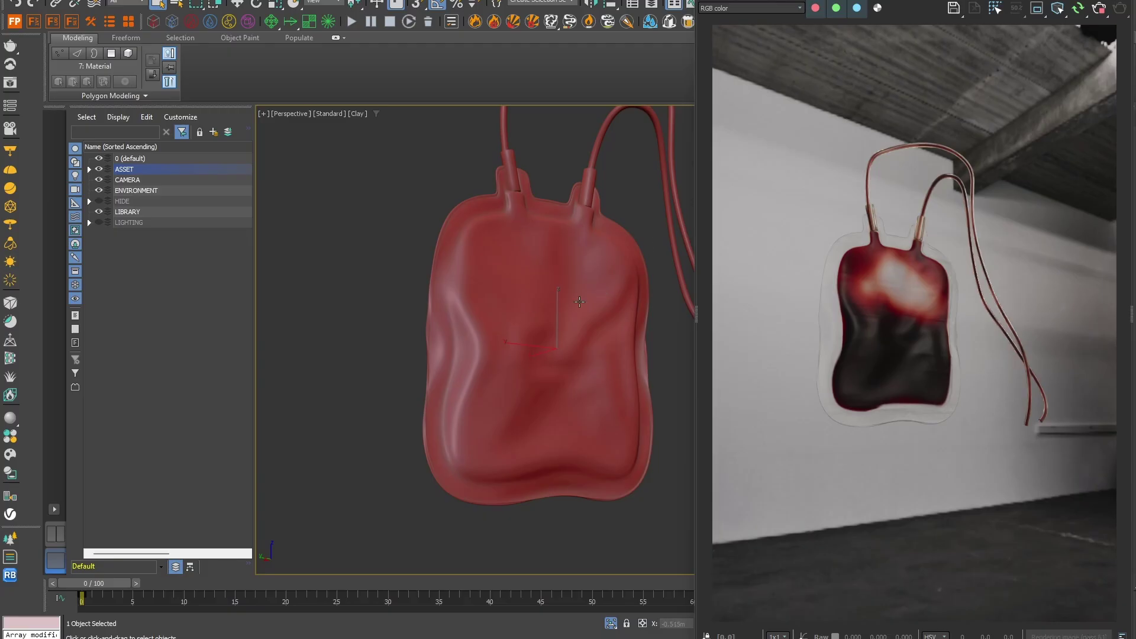
- Orbit around the blood bag and shift the view slightly toward the test tube
{"action": "middle_click_drag", "start_coordinate": [603, 292], "coordinate": [648, 361], "text": "alt"}
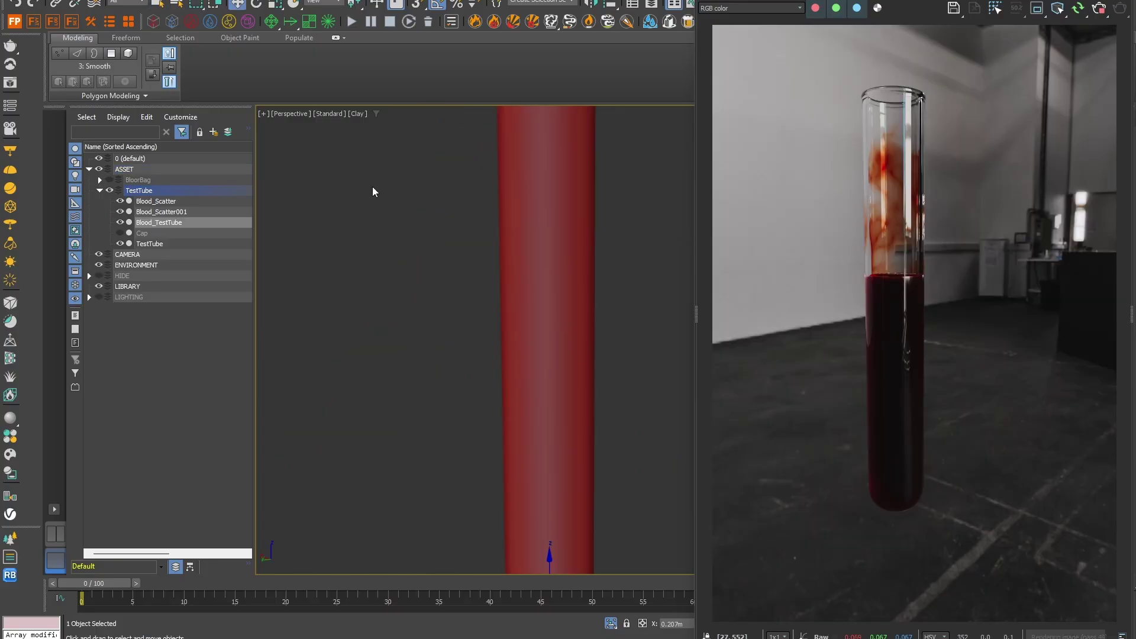
{"action": "middle_click_drag", "start_coordinate": [535, 313], "coordinate": [575, 310], "text": "alt"}
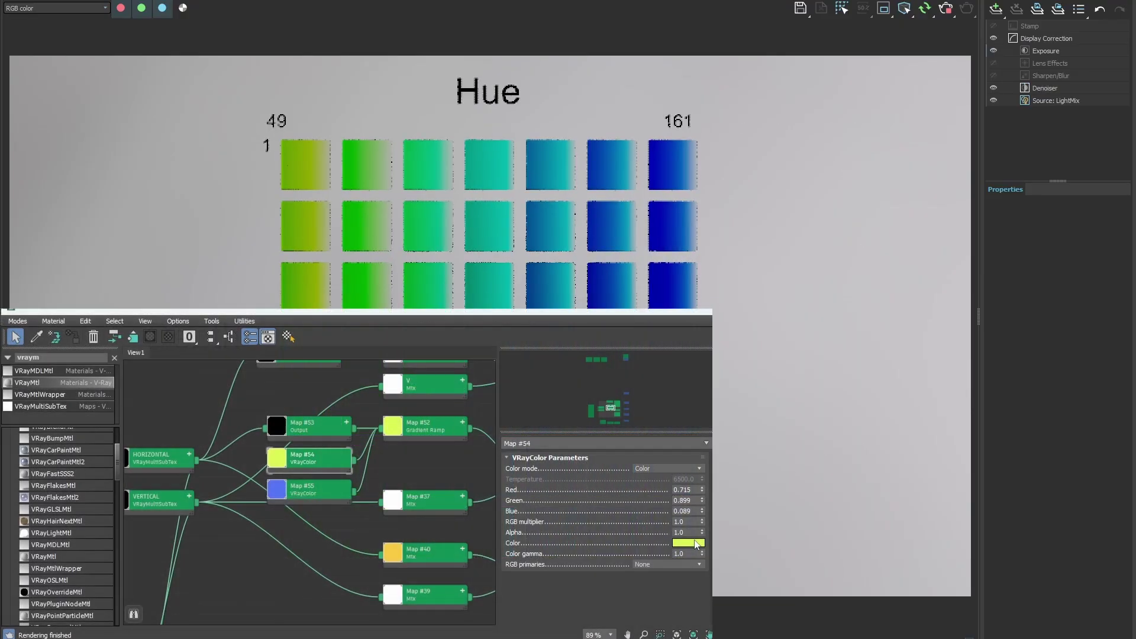
- Set Map #38's mix Color #1 to pure green and Color #2 to saturated blue
{"action": "left_click", "coordinate": [677, 541]}
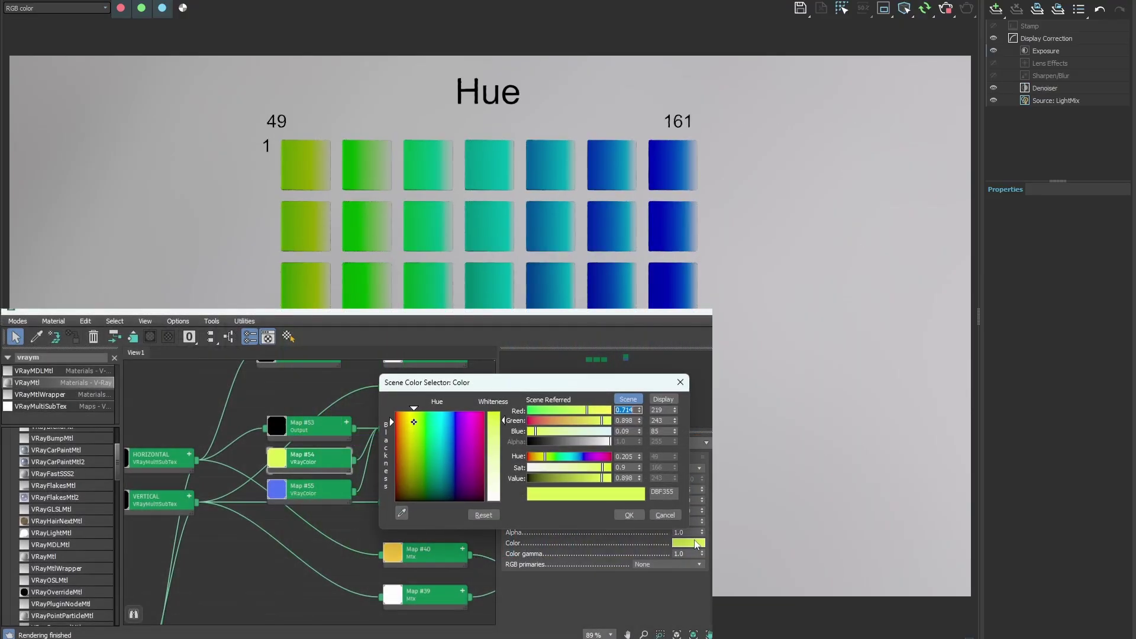
{"action": "left_click", "coordinate": [665, 515]}
{"action": "left_click", "coordinate": [686, 543]}
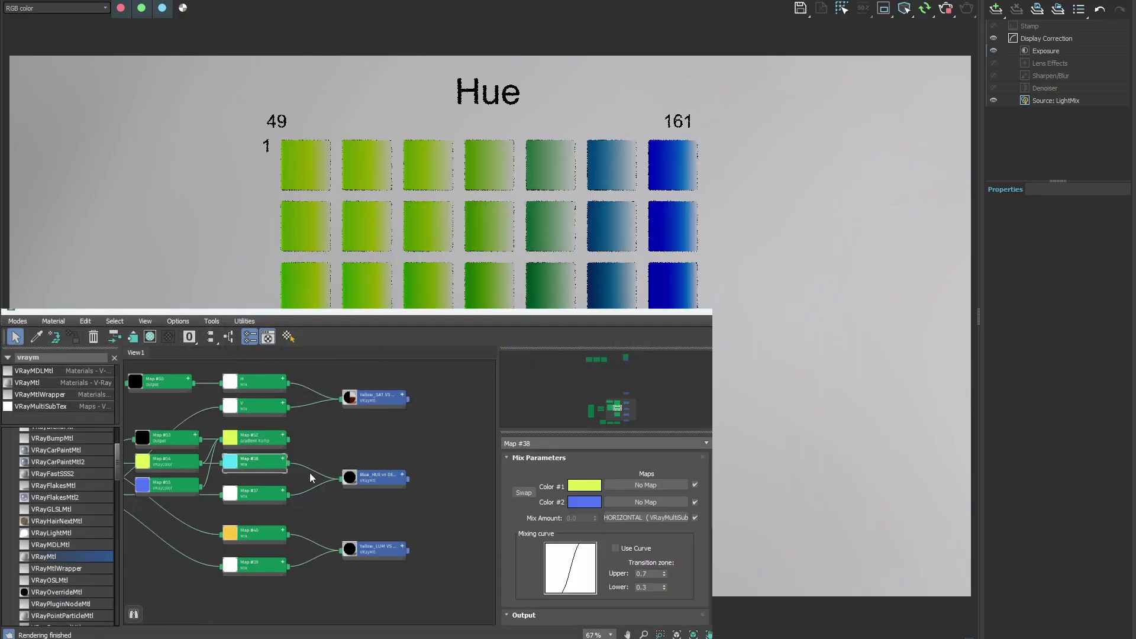
{"action": "left_click", "coordinate": [586, 485]}
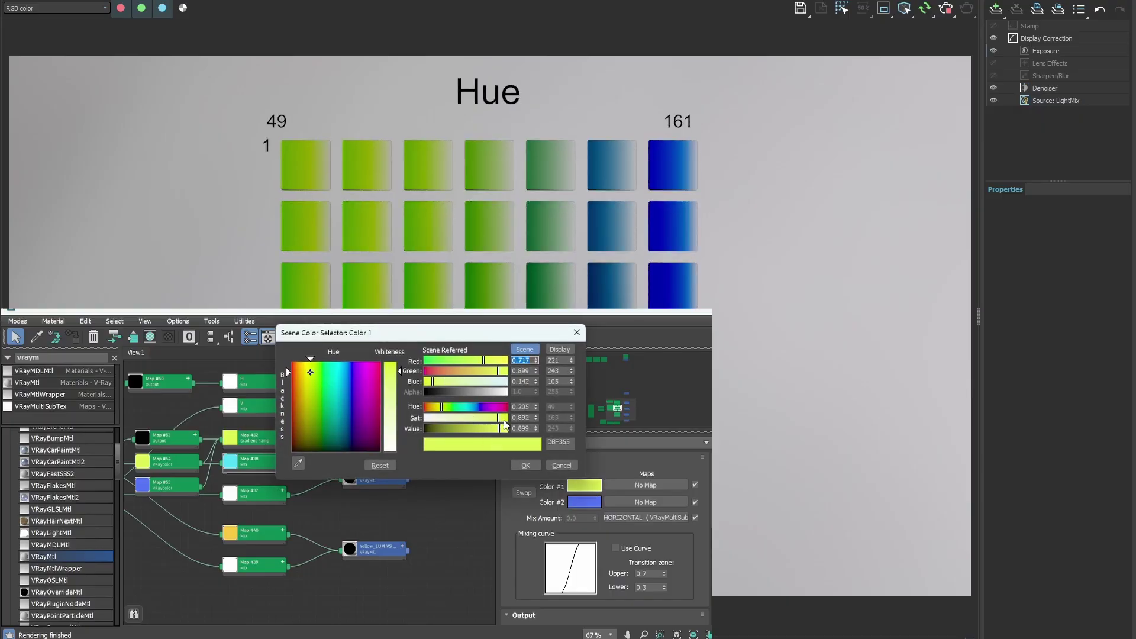
{"action": "left_click", "coordinate": [321, 362]}
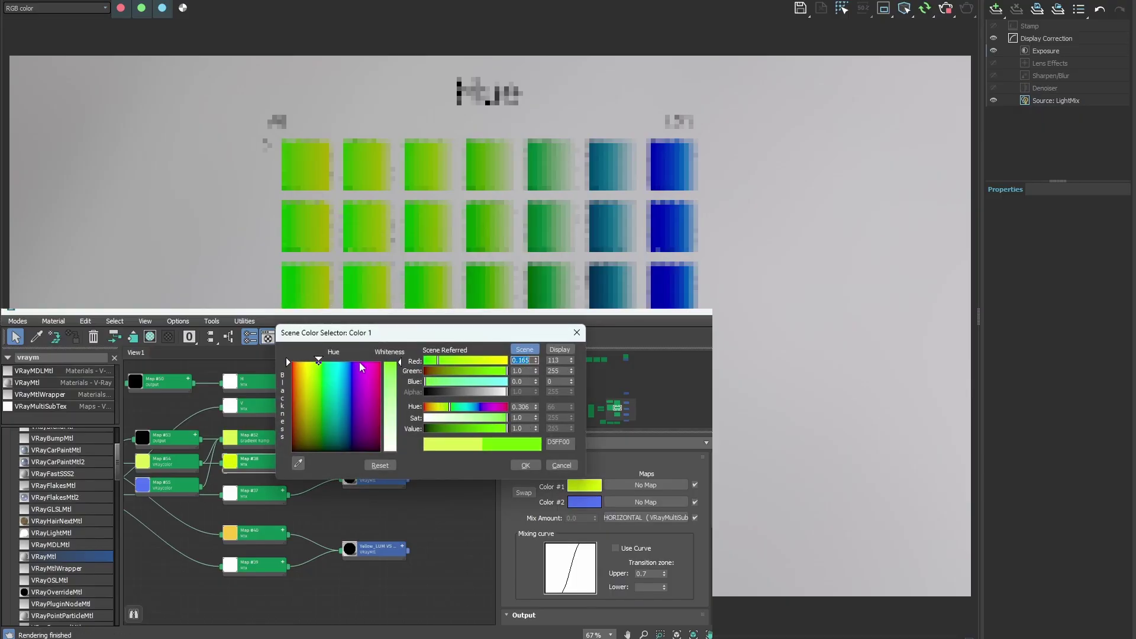
{"action": "left_click", "coordinate": [524, 465]}
{"action": "left_click", "coordinate": [585, 501]}
{"action": "left_click_drag", "start_coordinate": [467, 431], "coordinate": [506, 431]}
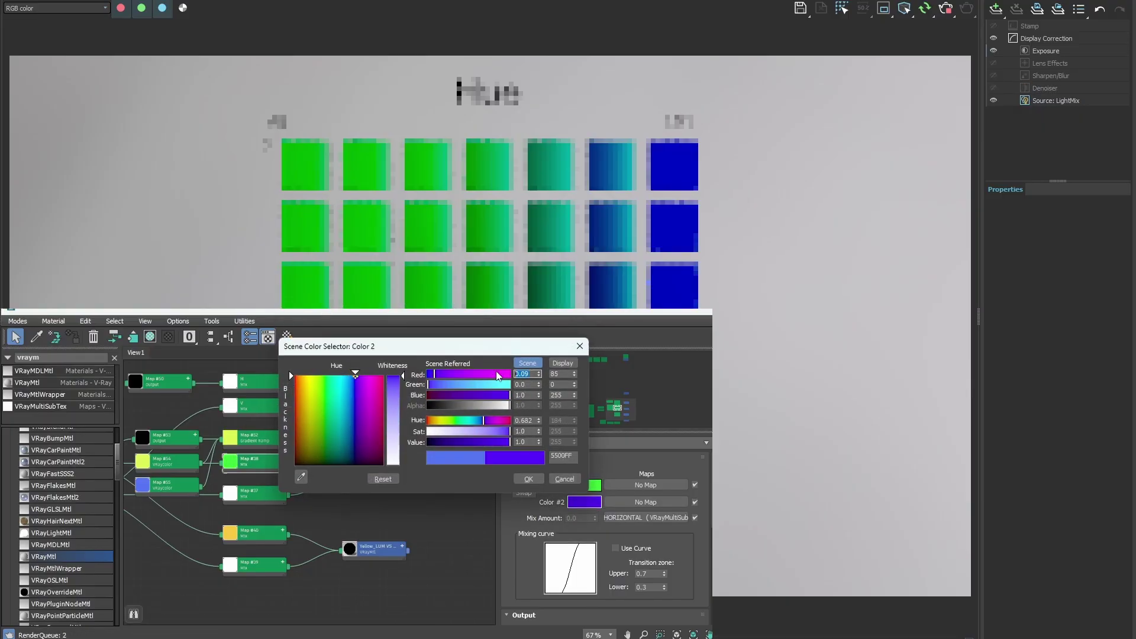
{"action": "left_click", "coordinate": [528, 478]}
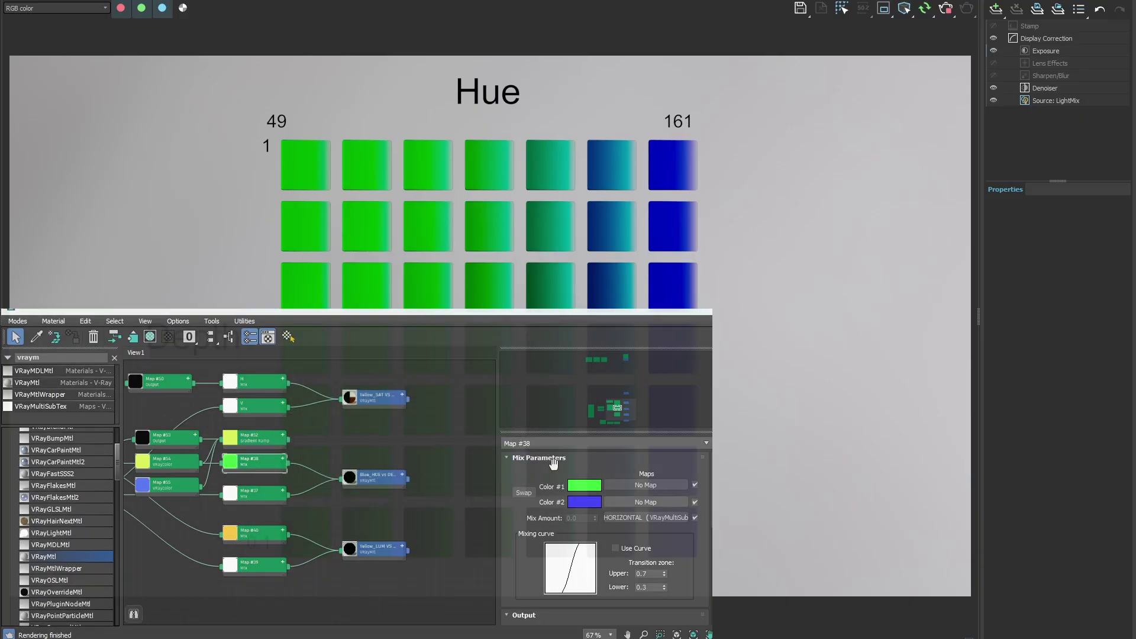
{"action": "scroll", "coordinate": [317, 151], "scroll_direction": "up", "scroll_amount": 2}
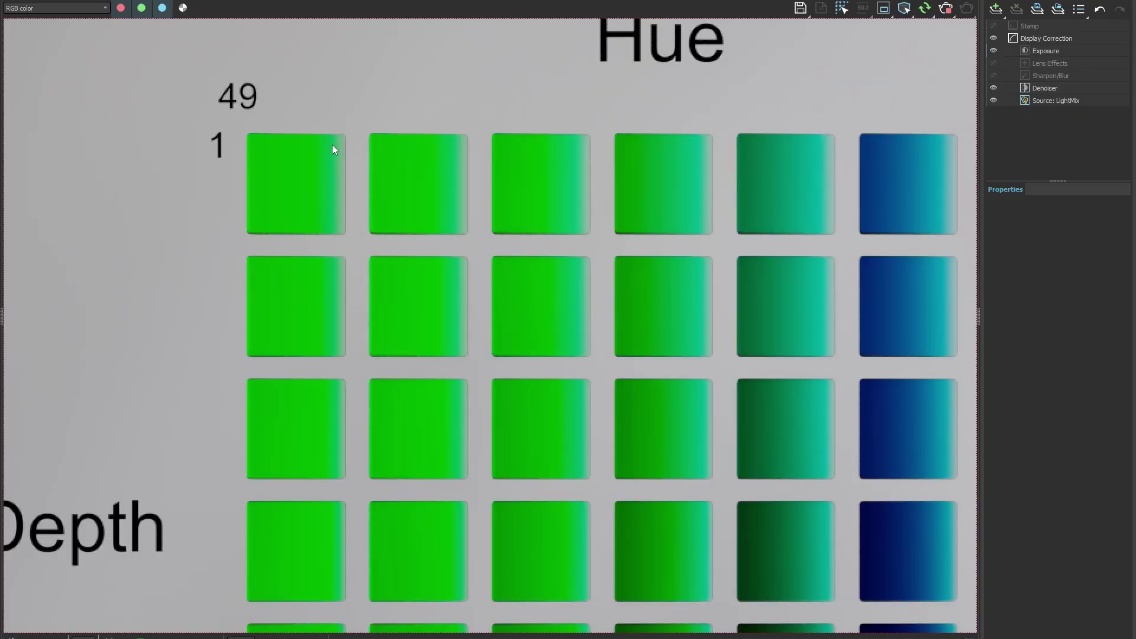